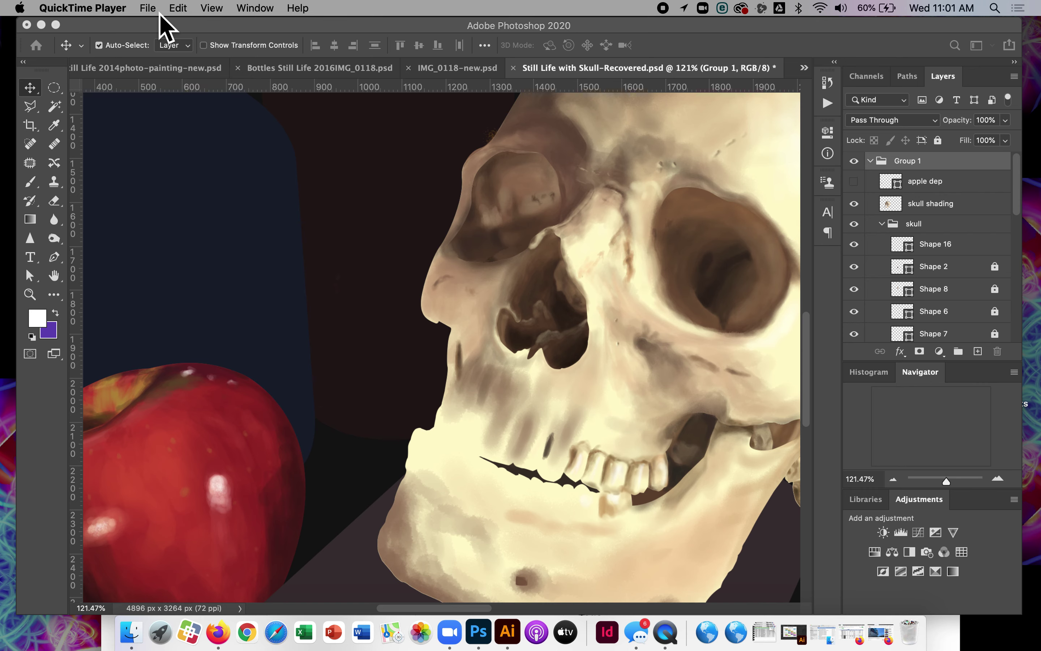
# Create a blank 4 × 4 in, 300 ppi document (1200 × 1200 px) from the Custom preset
pyautogui.click(129, 25)
pyautogui.press('super+n')
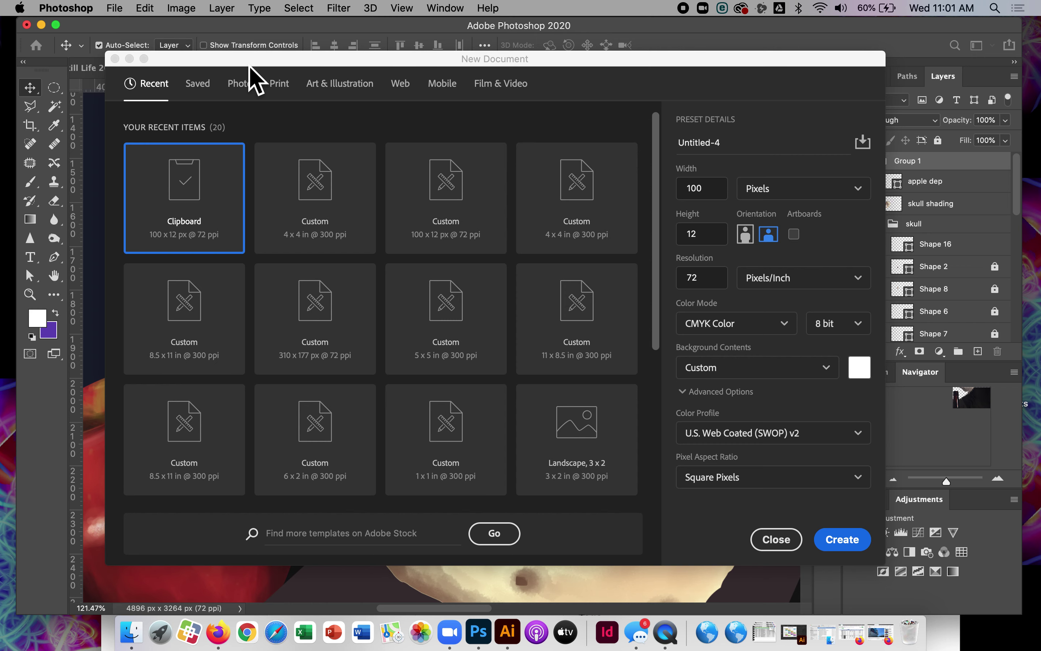
pyautogui.moveTo(249, 65); pyautogui.dragTo(240, 67)
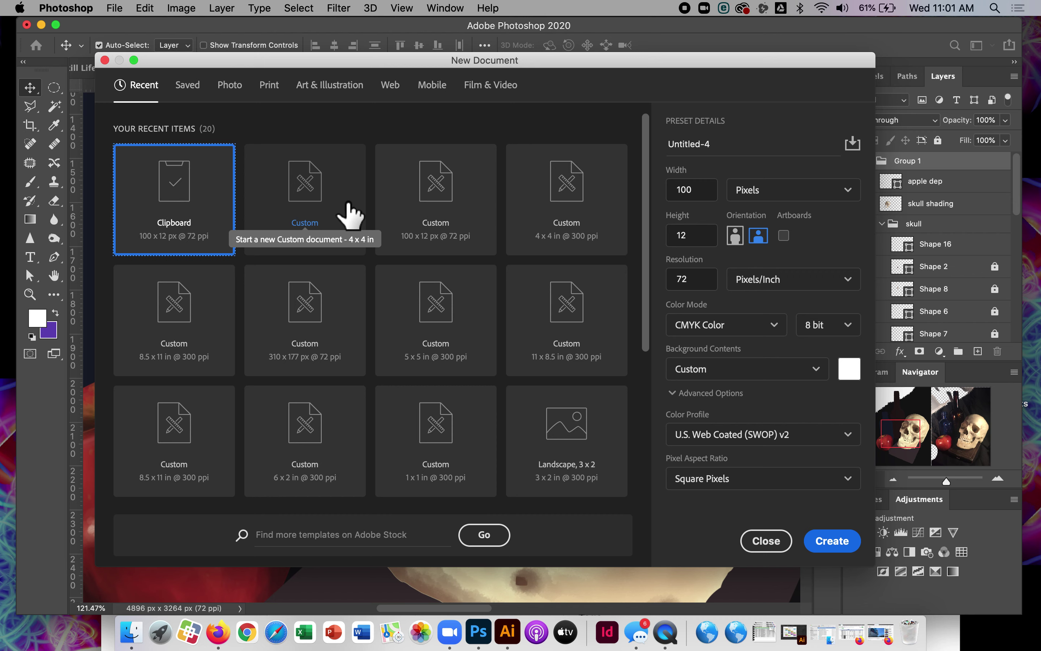
pyautogui.click(342, 218)
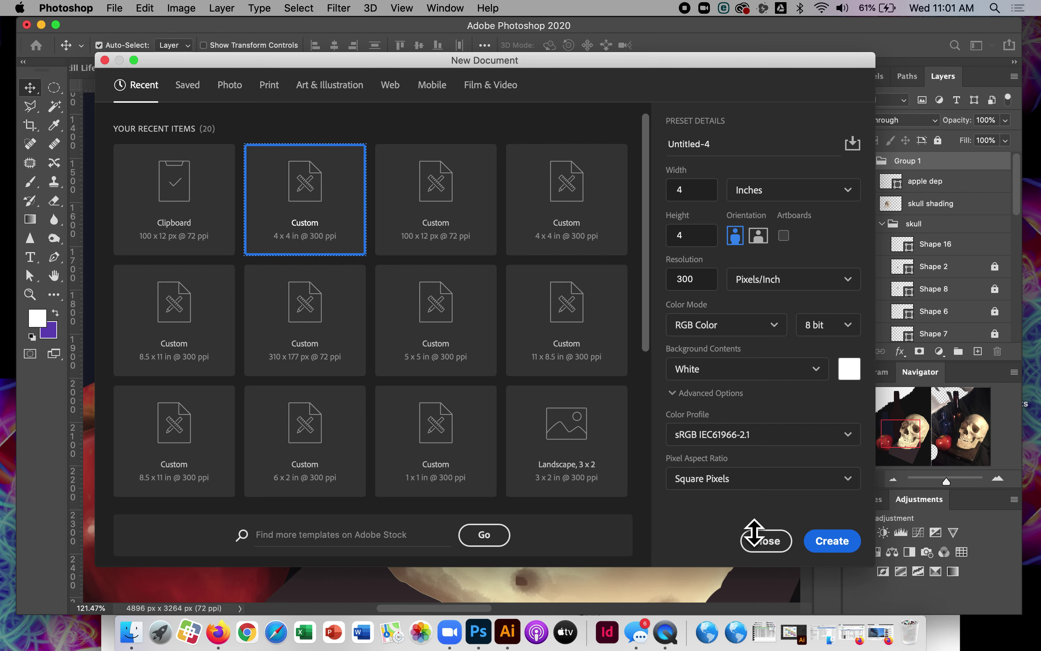
pyautogui.click(844, 546)
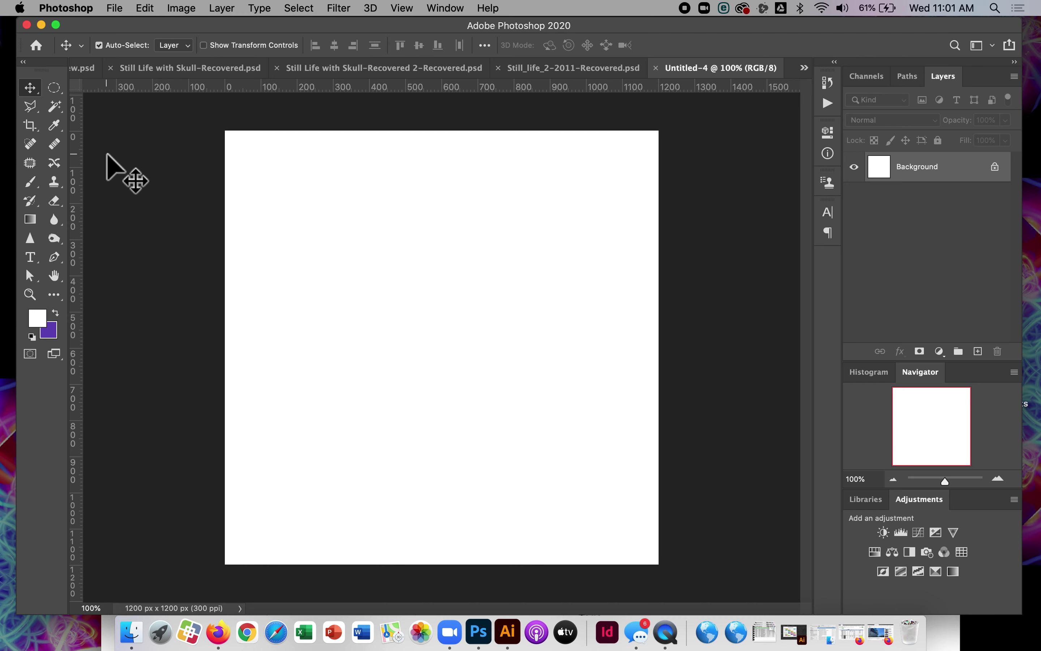
# Select the Brush tool and confirm the Soft Round 95 px tip with 0% hardness
pyautogui.click(32, 183)
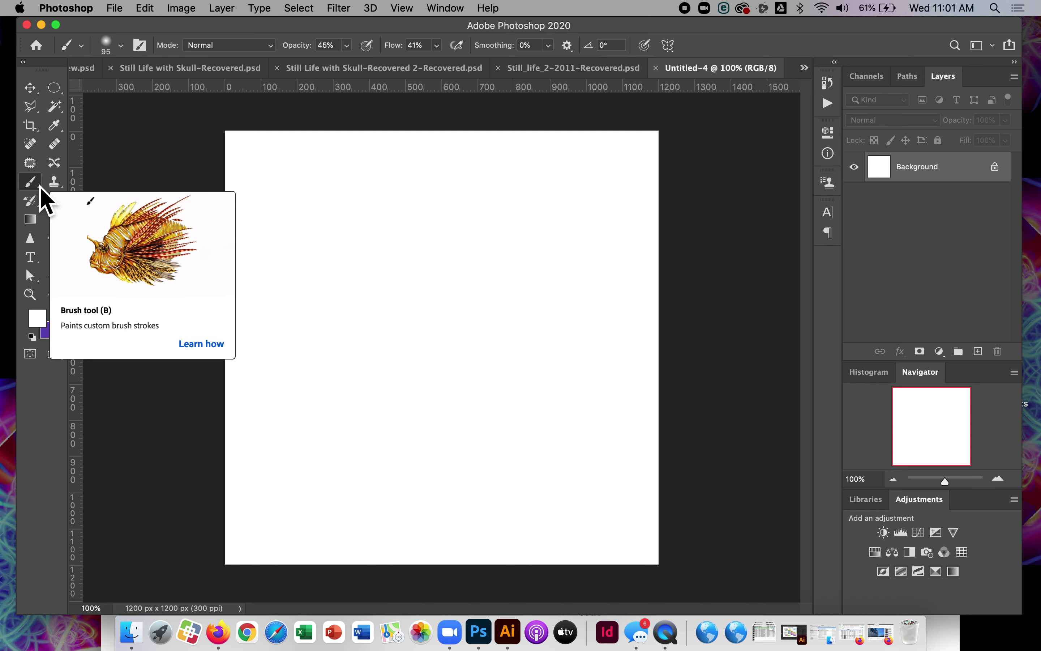
pyautogui.click(124, 45)
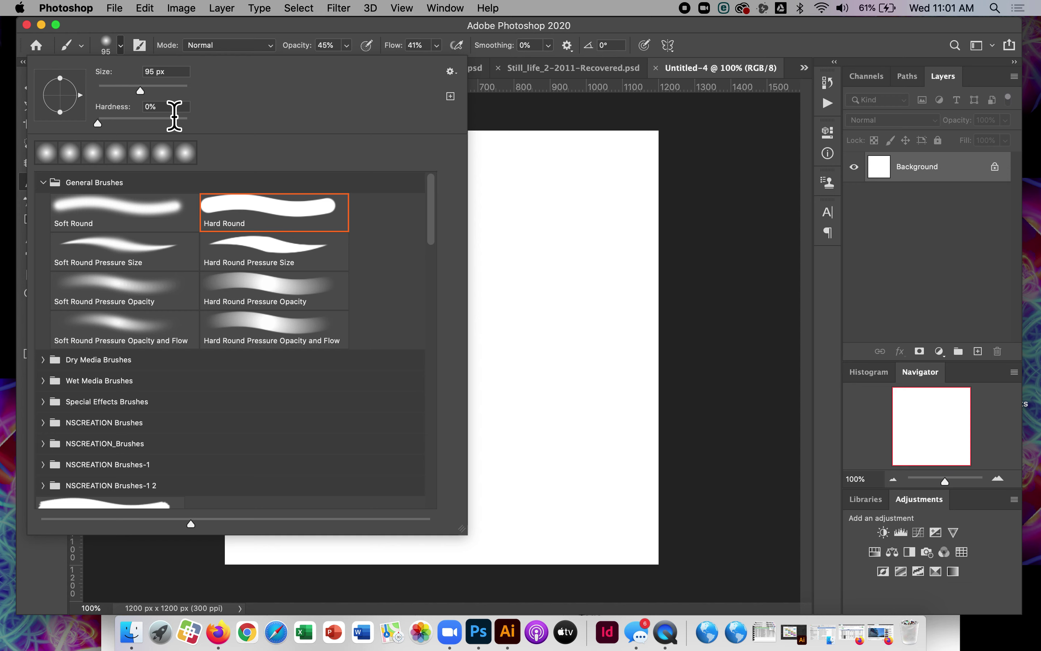
pyautogui.click(125, 49)
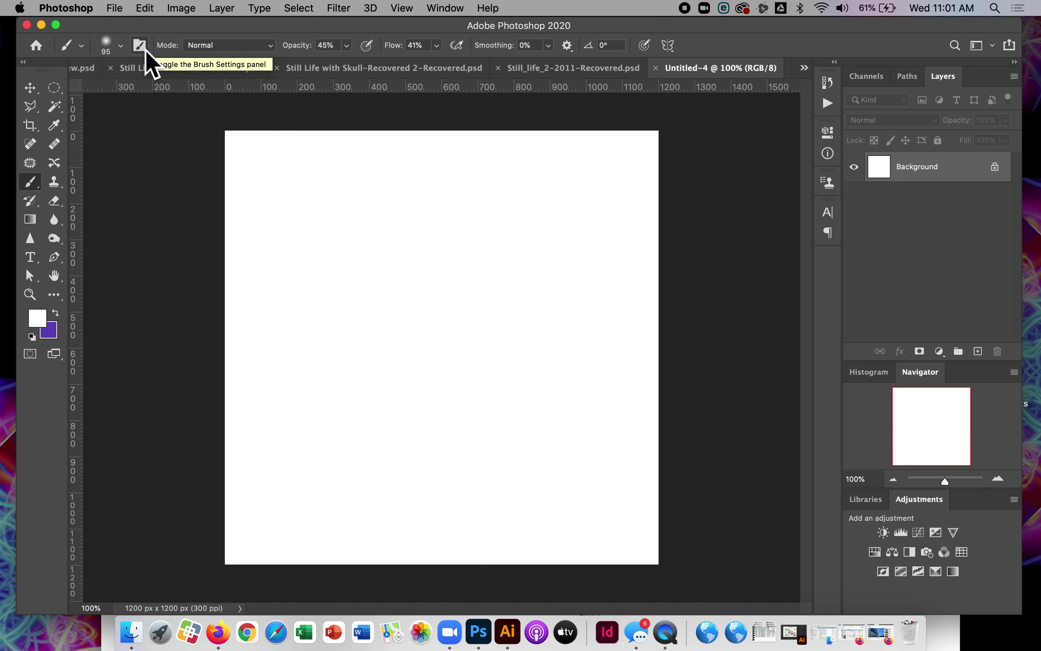
# Draw a circular elliptical-marquee selection near the canvas centre
pyautogui.click(55, 89)
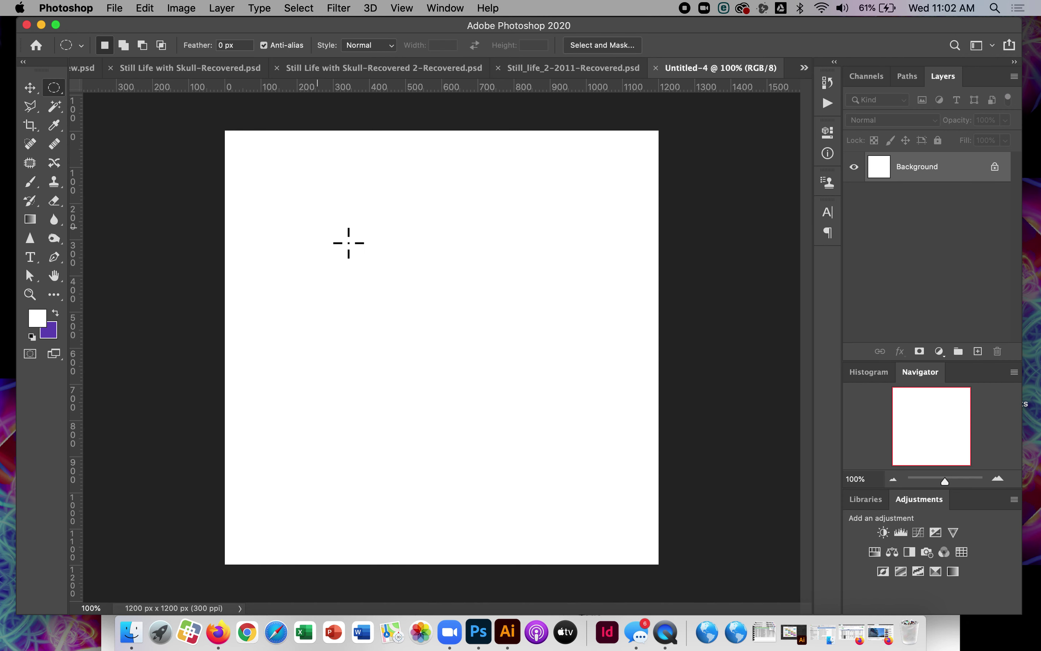
pyautogui.moveTo(324, 213); pyautogui.dragTo(569, 483)
pyautogui.press('space')
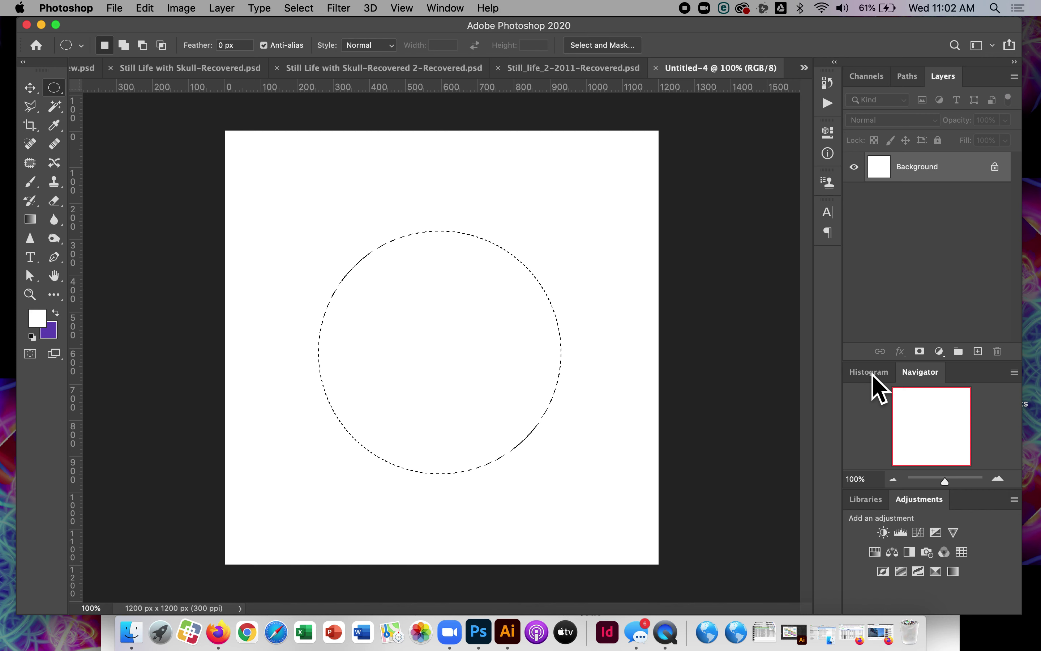
# On a new layer, fill the circle with magenta #b84699
pyautogui.click(987, 350)
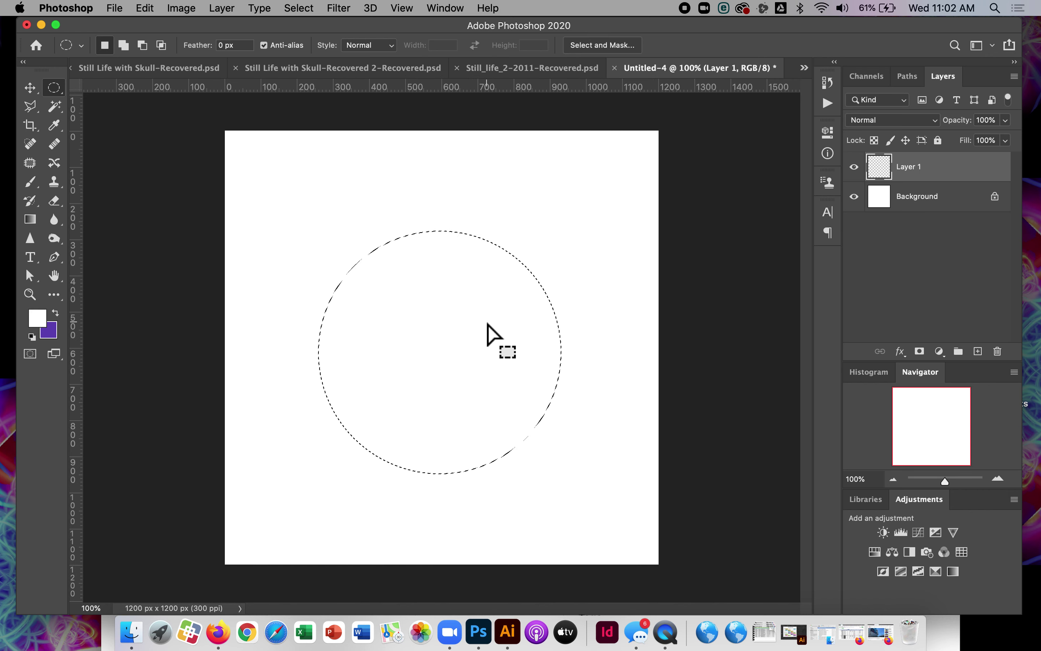
pyautogui.click(61, 318)
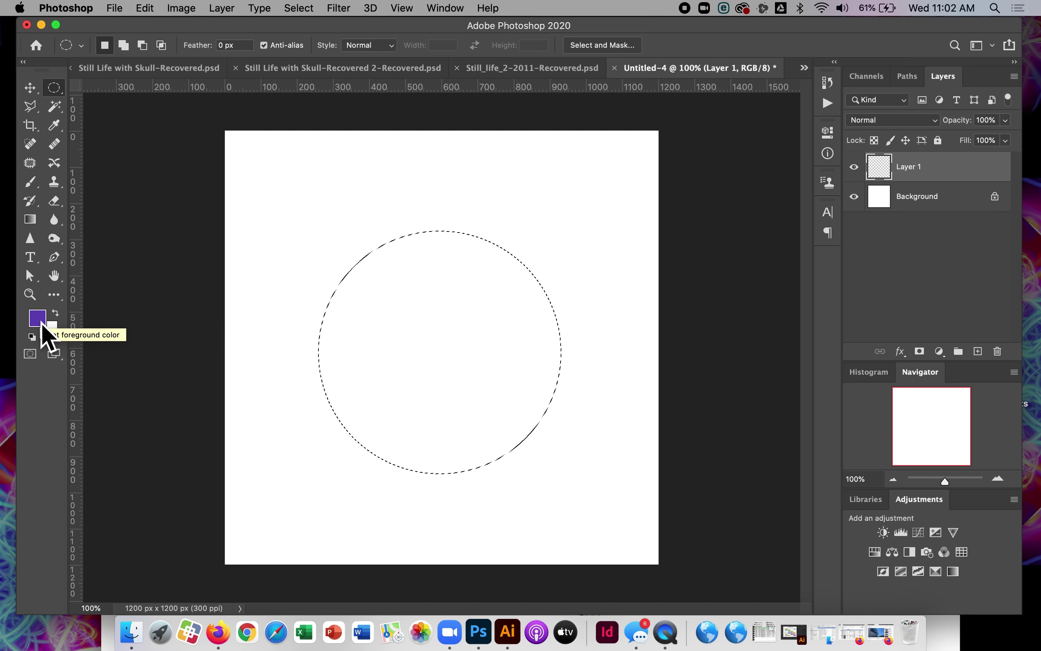
pyautogui.click(42, 325)
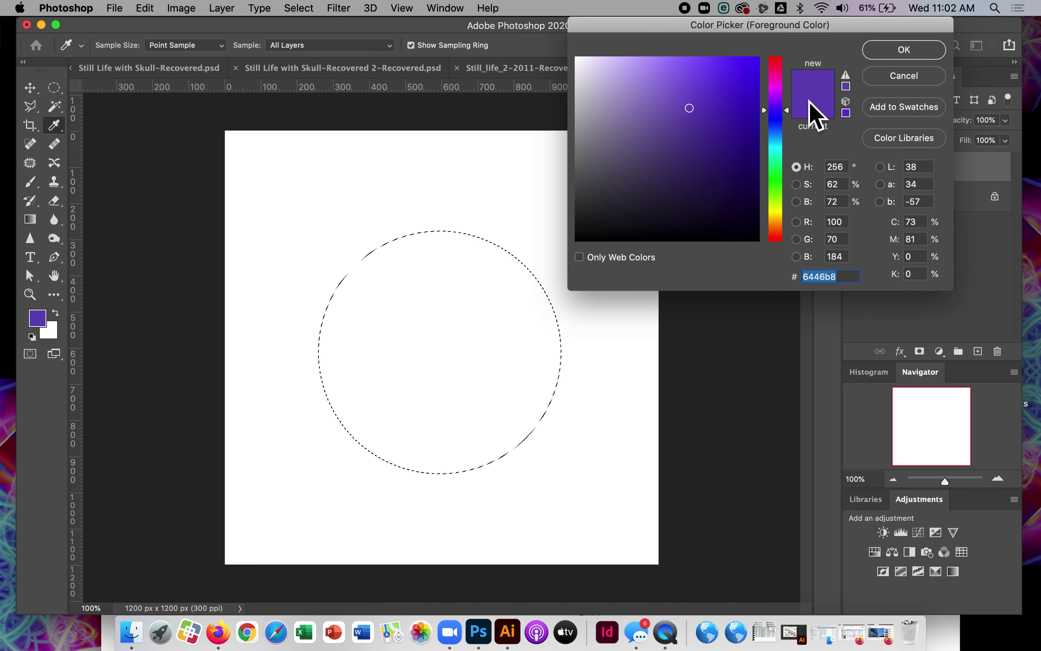
pyautogui.moveTo(790, 111); pyautogui.dragTo(765, 92)
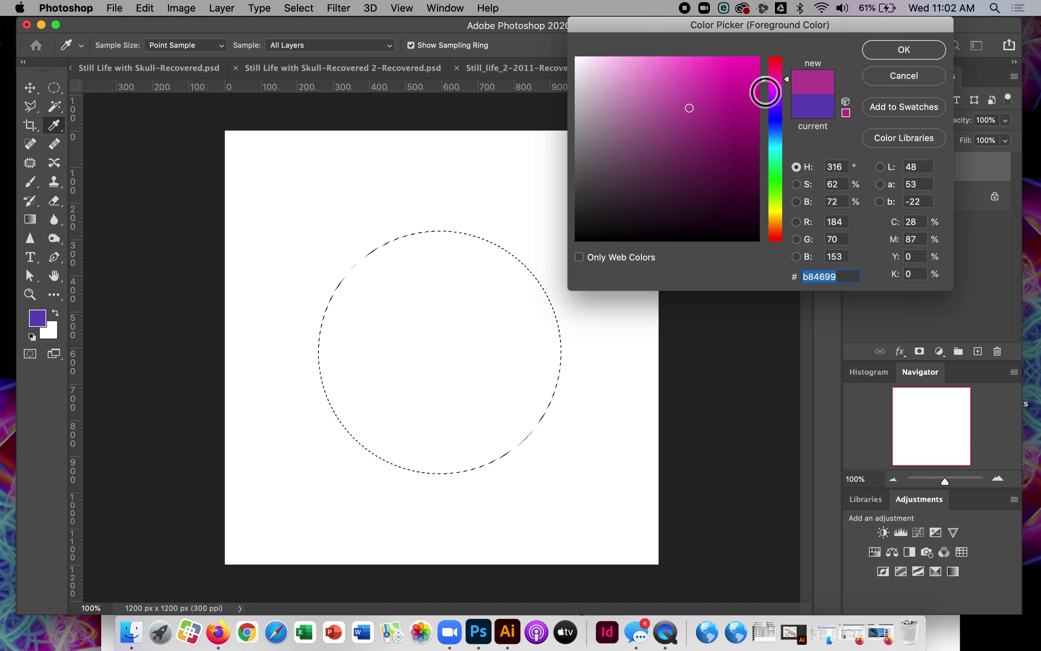
pyautogui.click(894, 52)
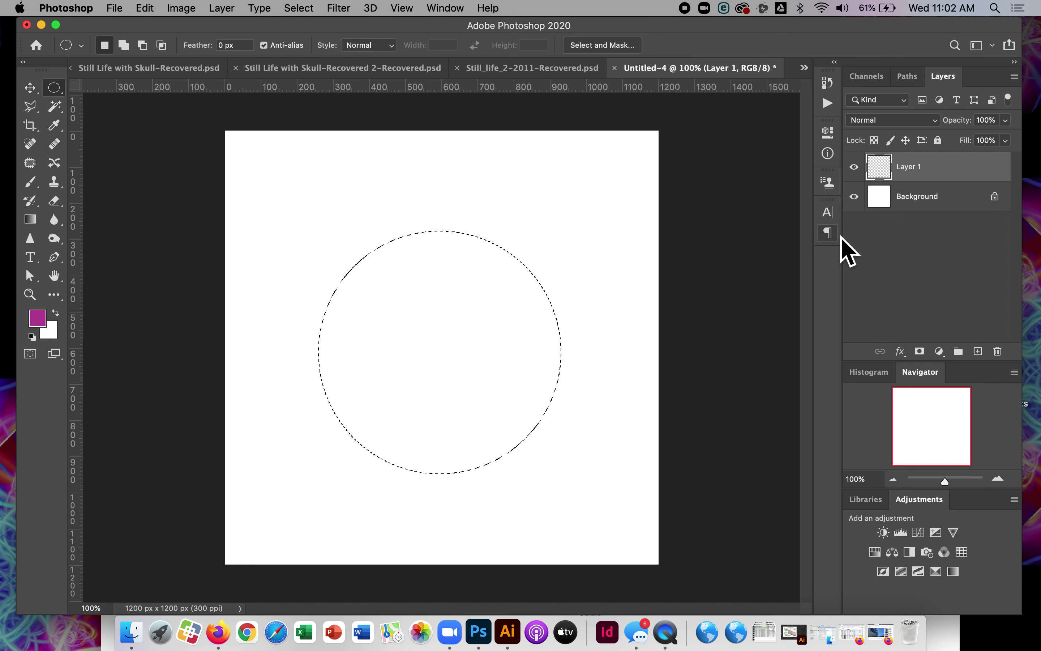
pyautogui.hotkey('alt', 'BackSpace')
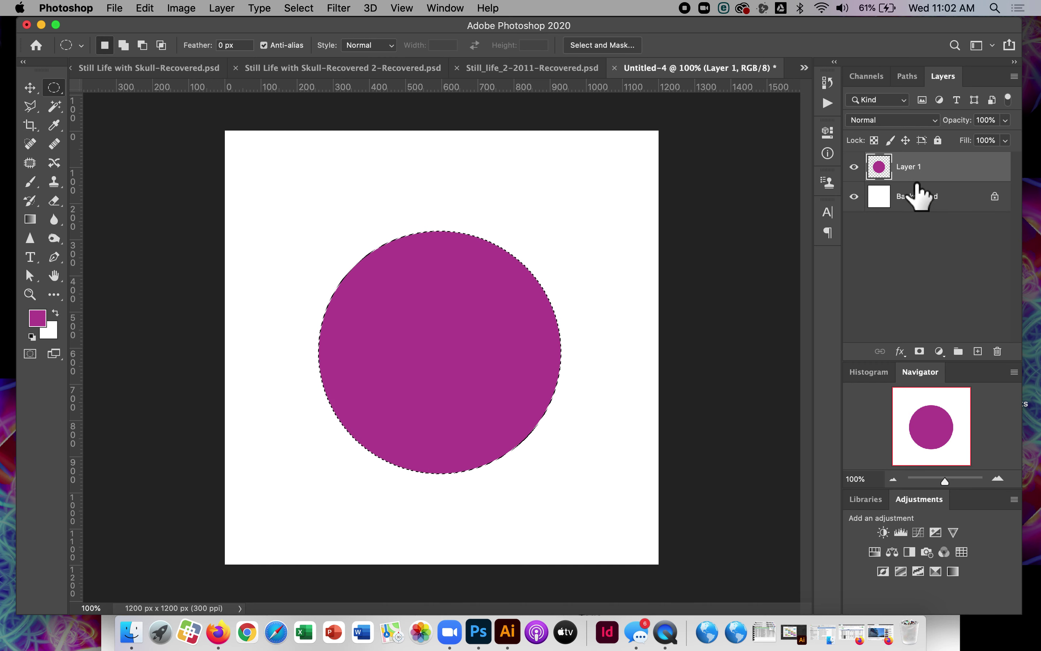
# Add Layer 2, then rename Layer 1 to BASE and Layer 2 to SHADING
pyautogui.click(977, 351)
pyautogui.doubleClick(909, 198)
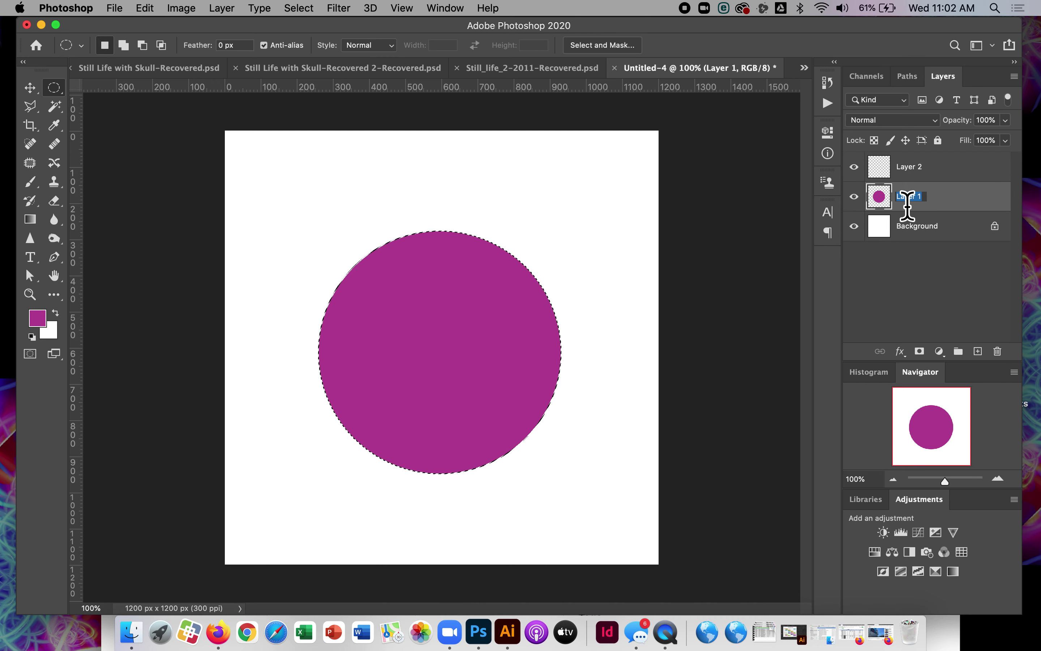
pyautogui.write('BA')
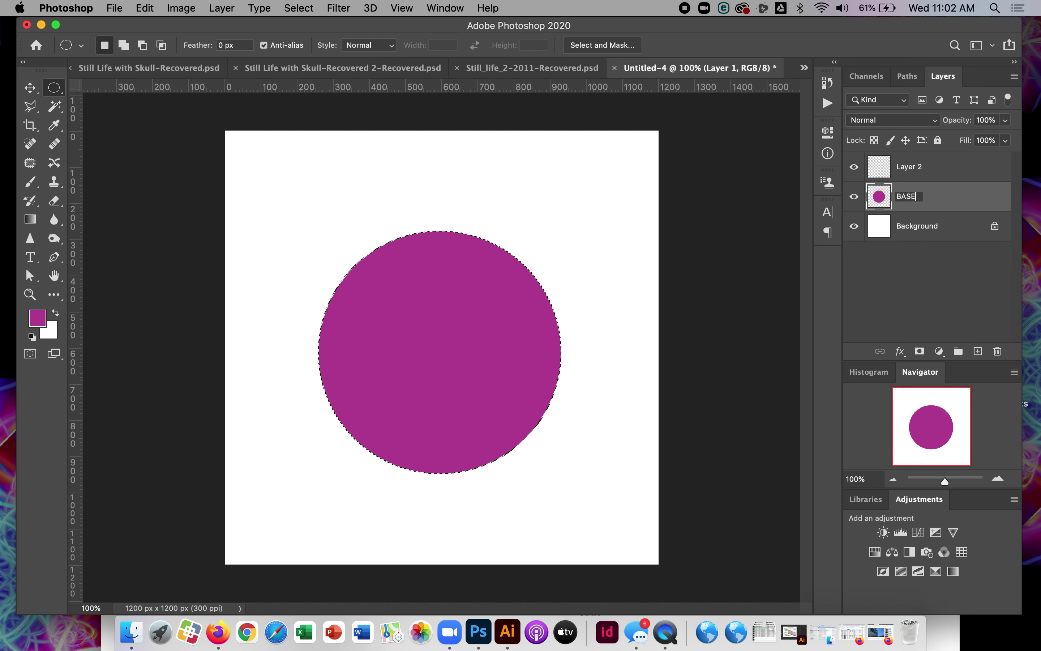
pyautogui.write('SE')
pyautogui.press('Return')
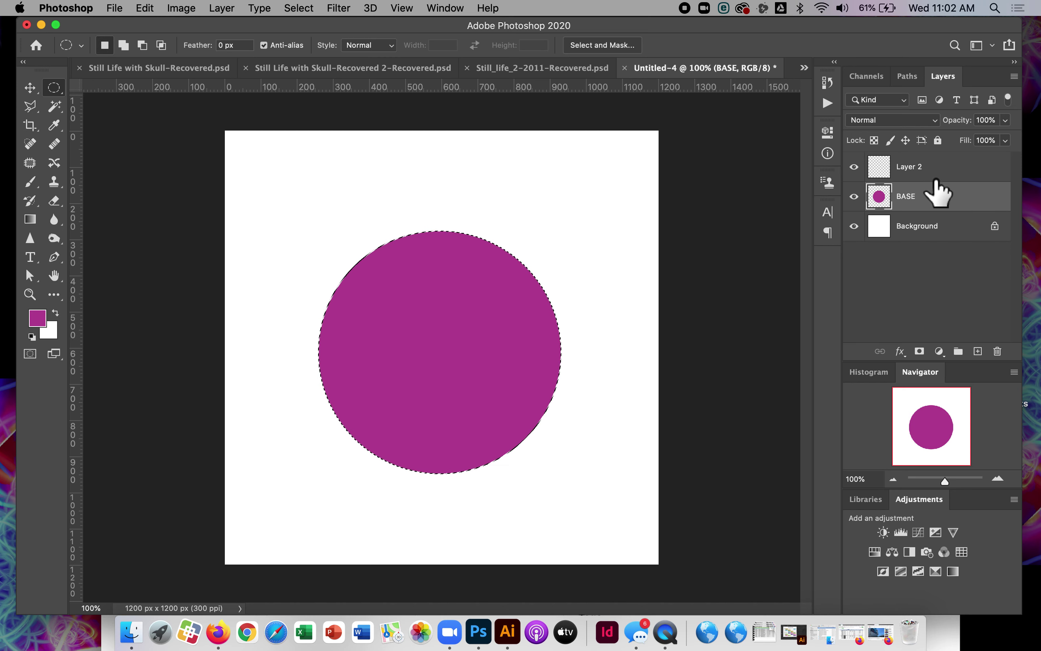
pyautogui.doubleClick(914, 168)
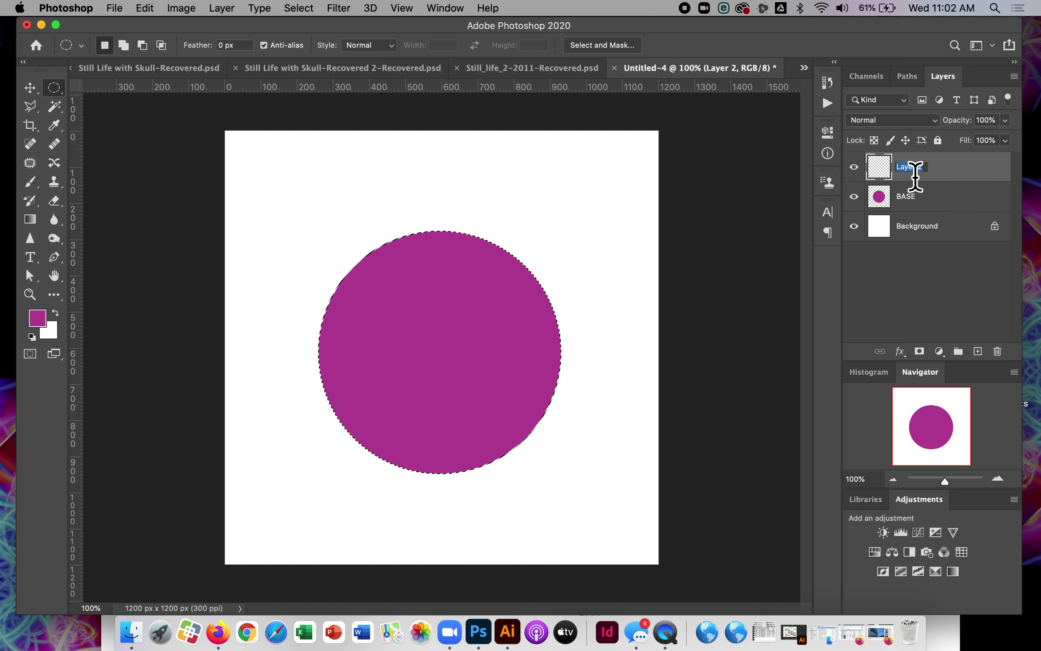
pyautogui.write('SHADING')
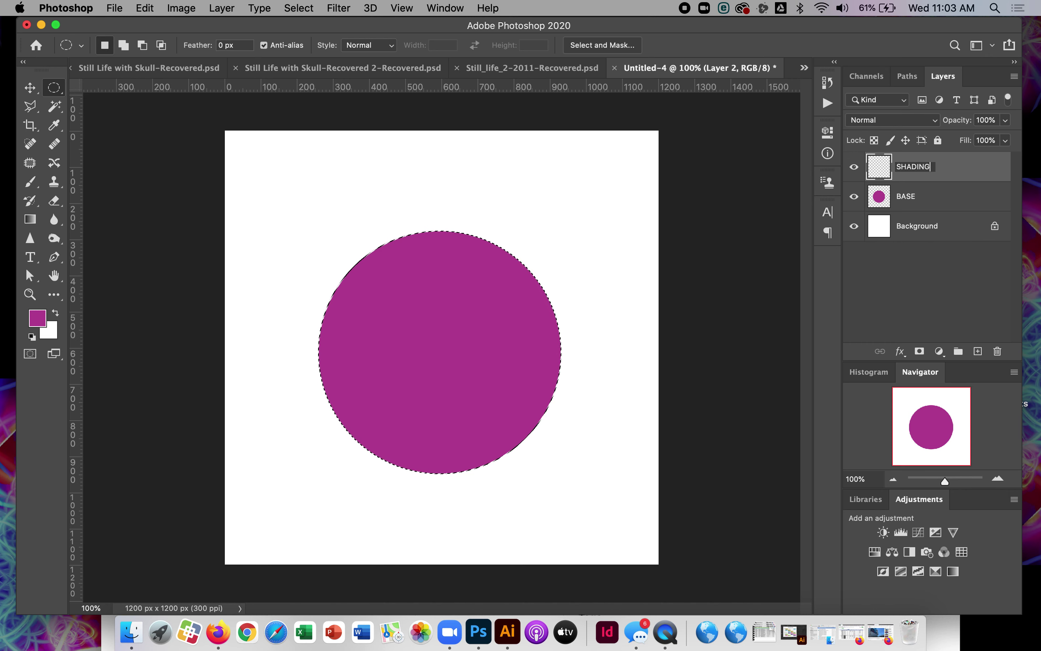
pyautogui.press('Return')
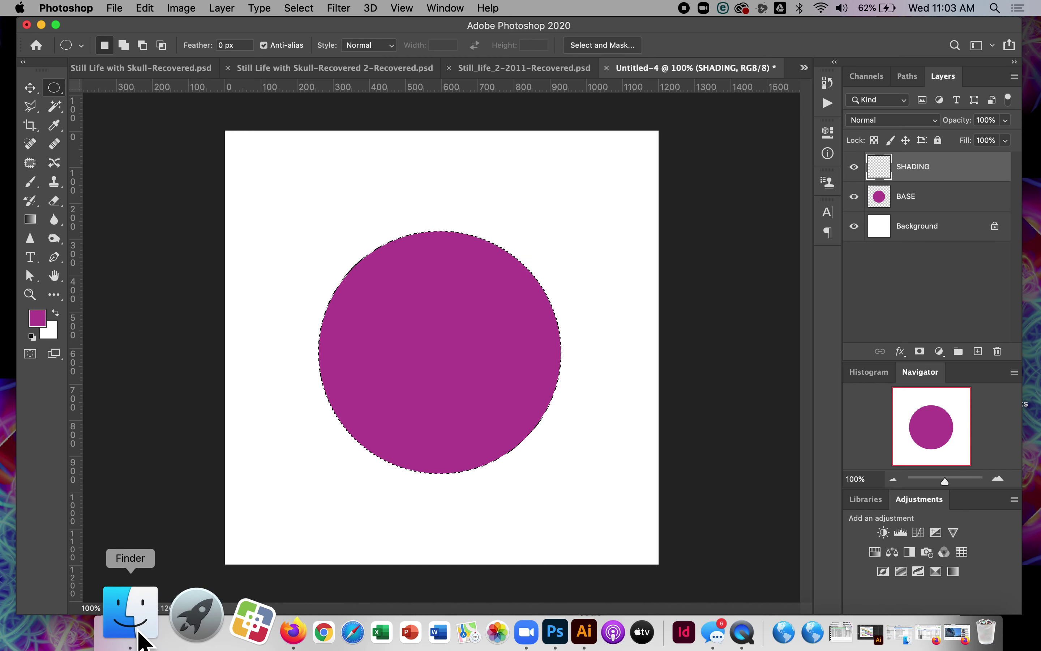
# Open shading(1).pdf from the Downloads folder, shown in list view in Finder
pyautogui.click(140, 636)
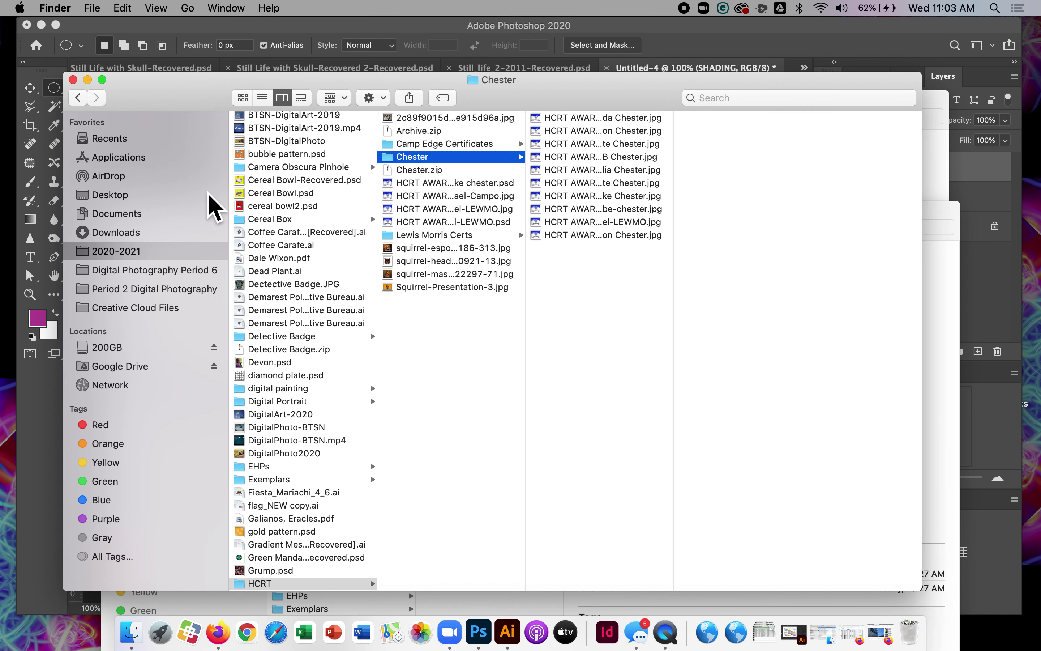
pyautogui.click(151, 238)
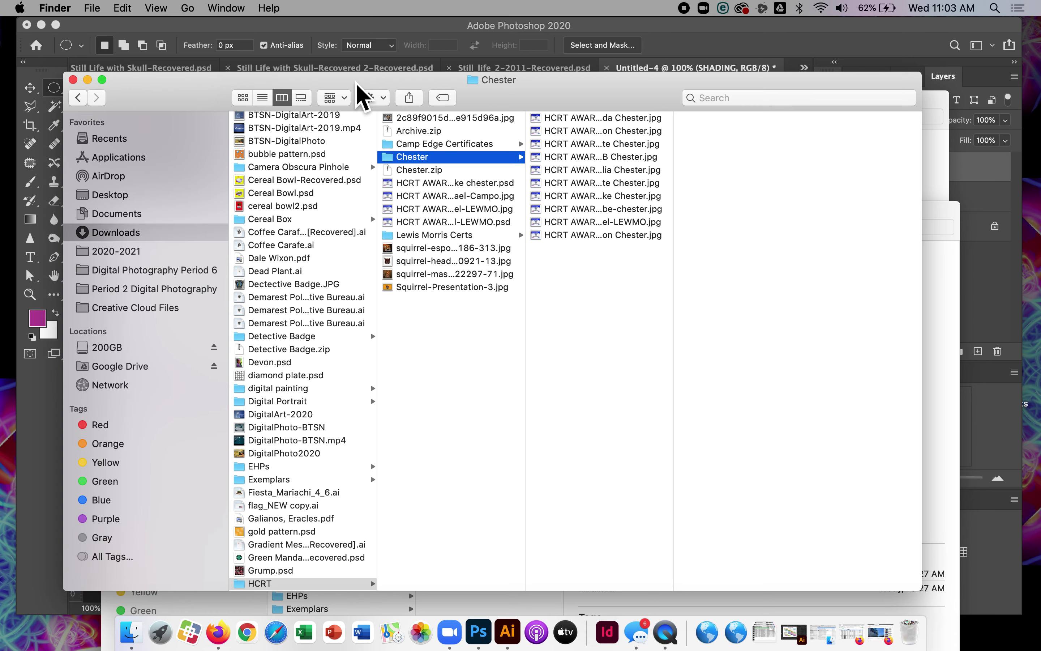
pyautogui.click(202, 228)
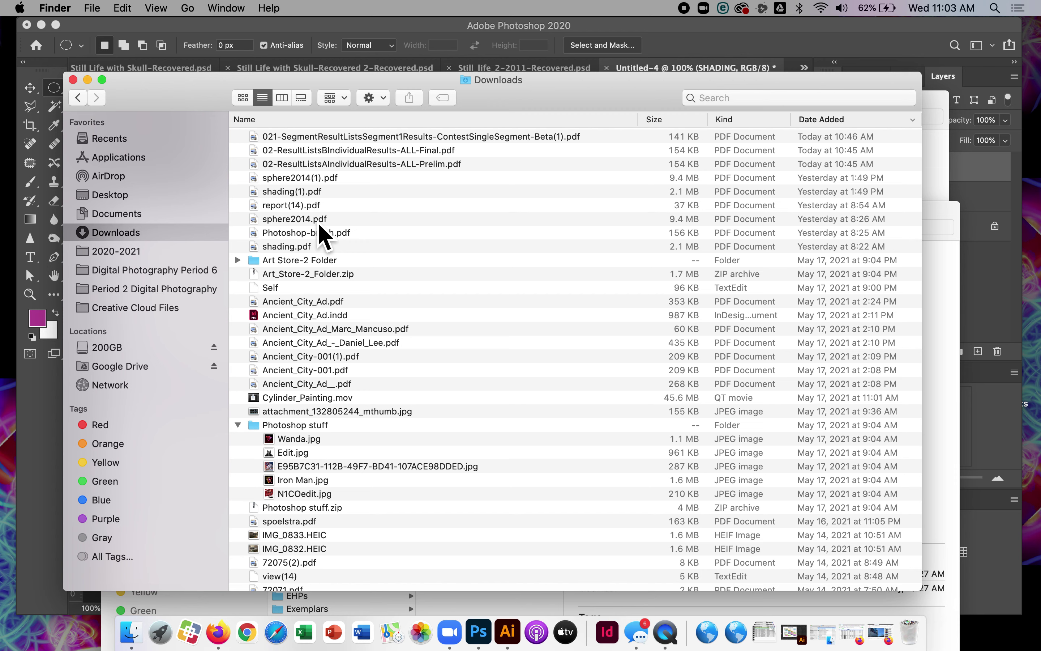
pyautogui.click(317, 195)
pyautogui.doubleClick(317, 195)
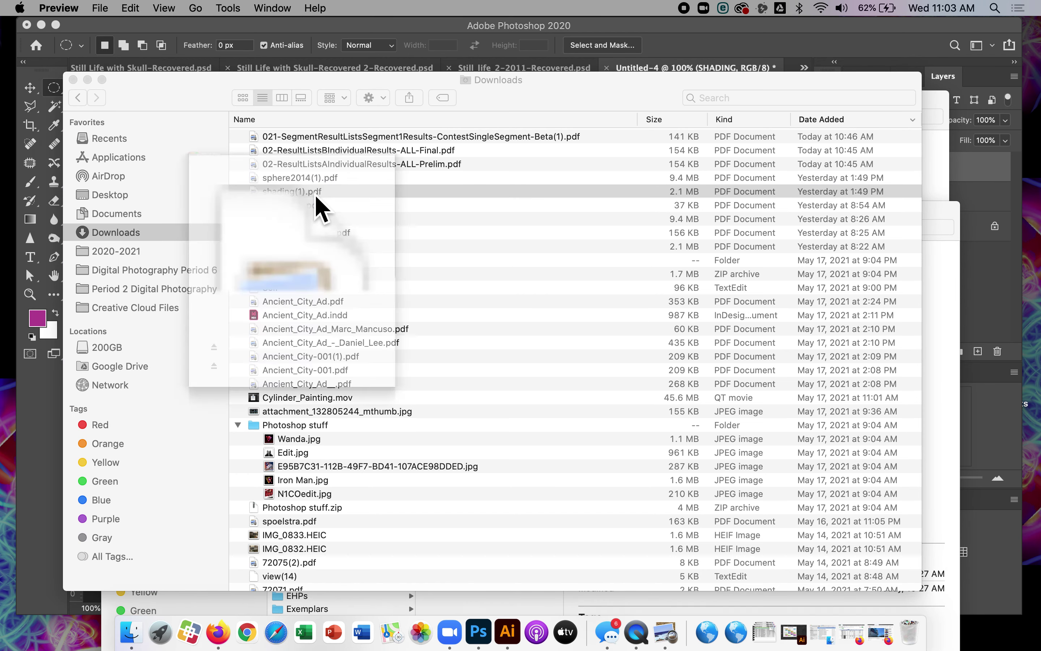
# Scroll through the five-elements-of-shading guide, then return to the Photoshop document
pyautogui.scroll(-3, 418, 291)
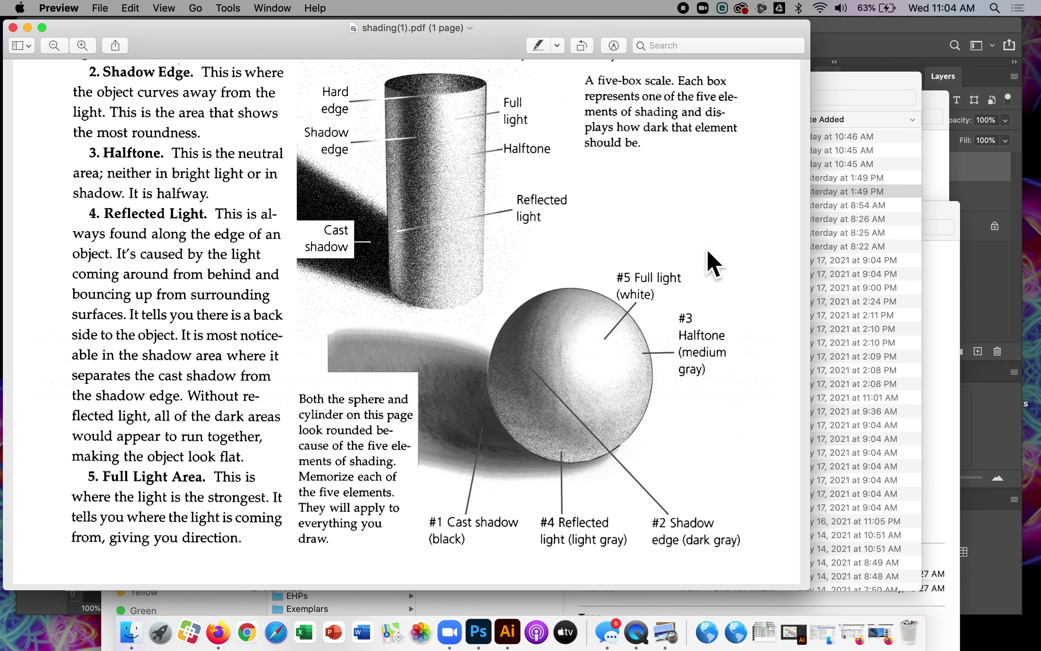
pyautogui.scroll(3, 722, 290)
pyautogui.scroll(-3, 722, 290)
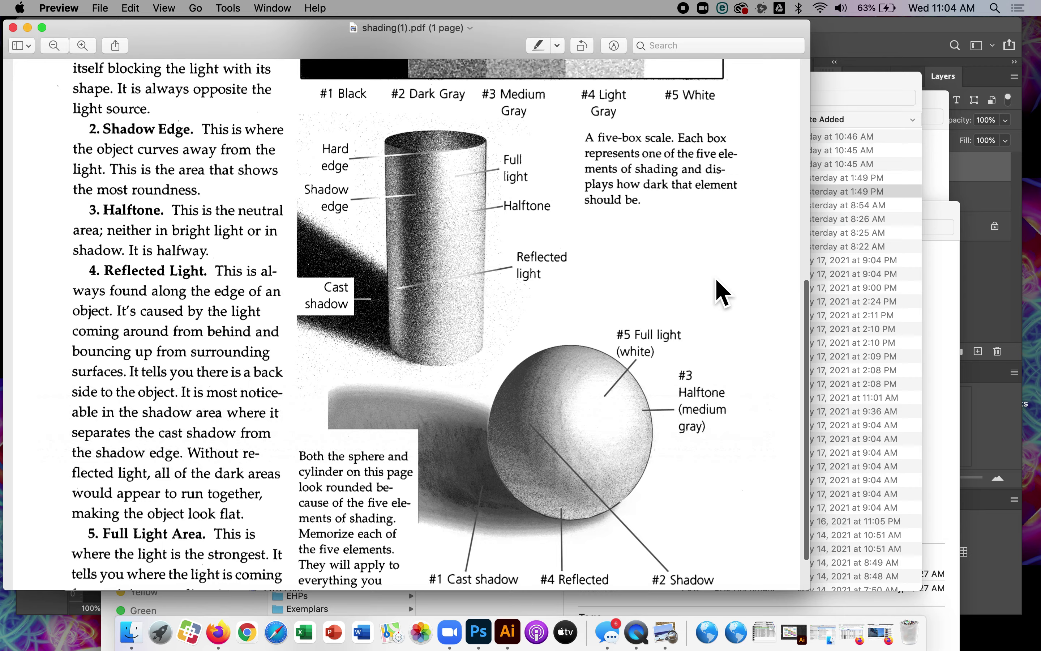
pyautogui.click(851, 34)
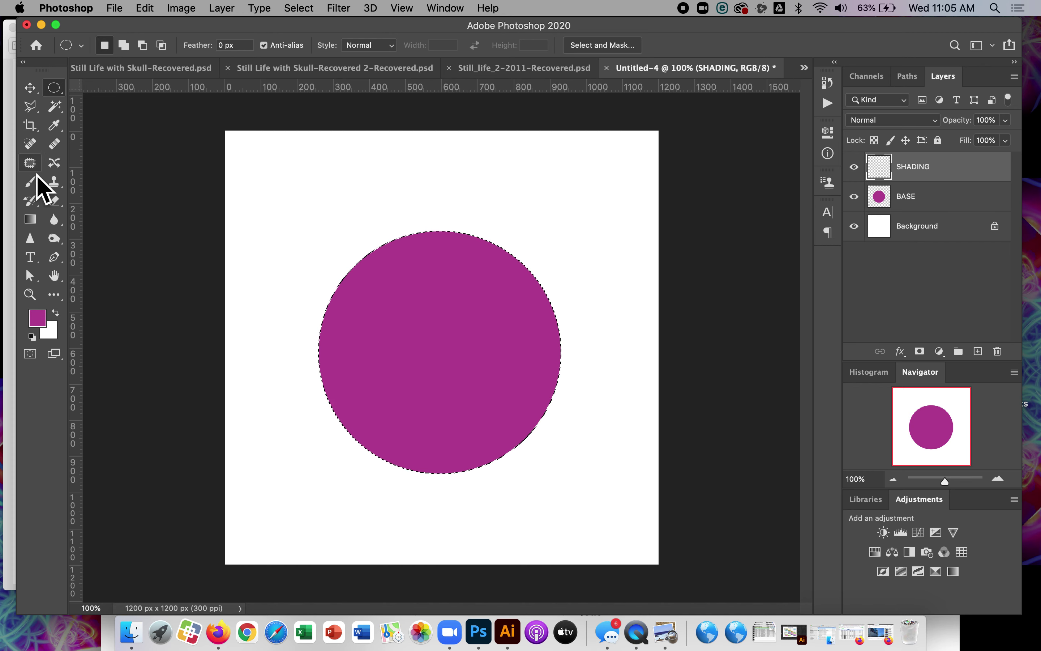
# Reselect the Brush tool and recheck the soft 95 px tip in the preset picker
pyautogui.click(31, 184)
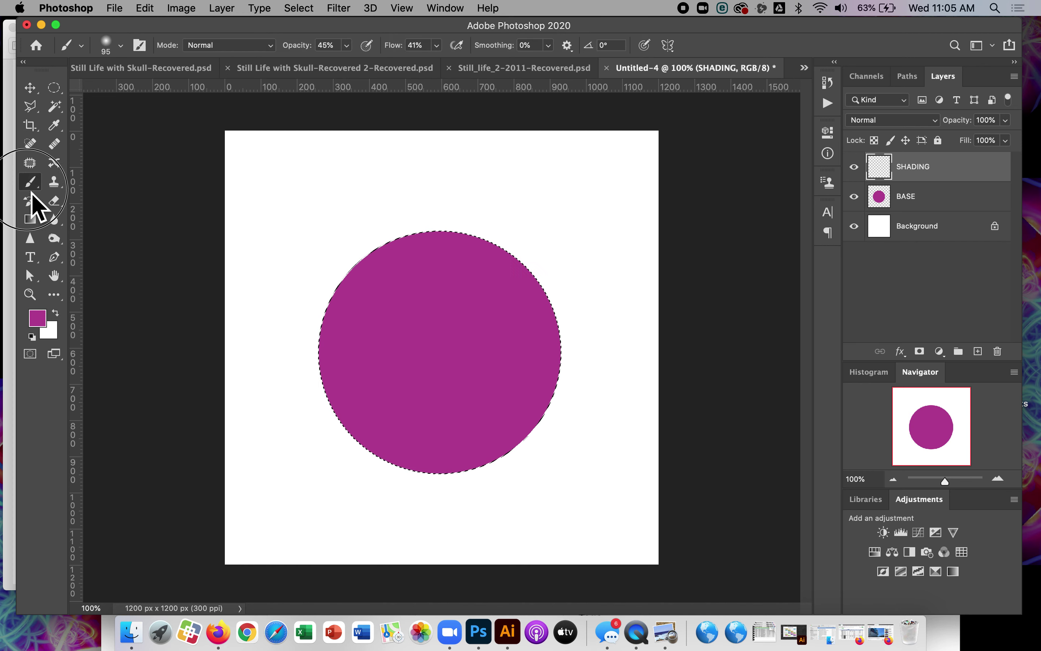
pyautogui.click(122, 48)
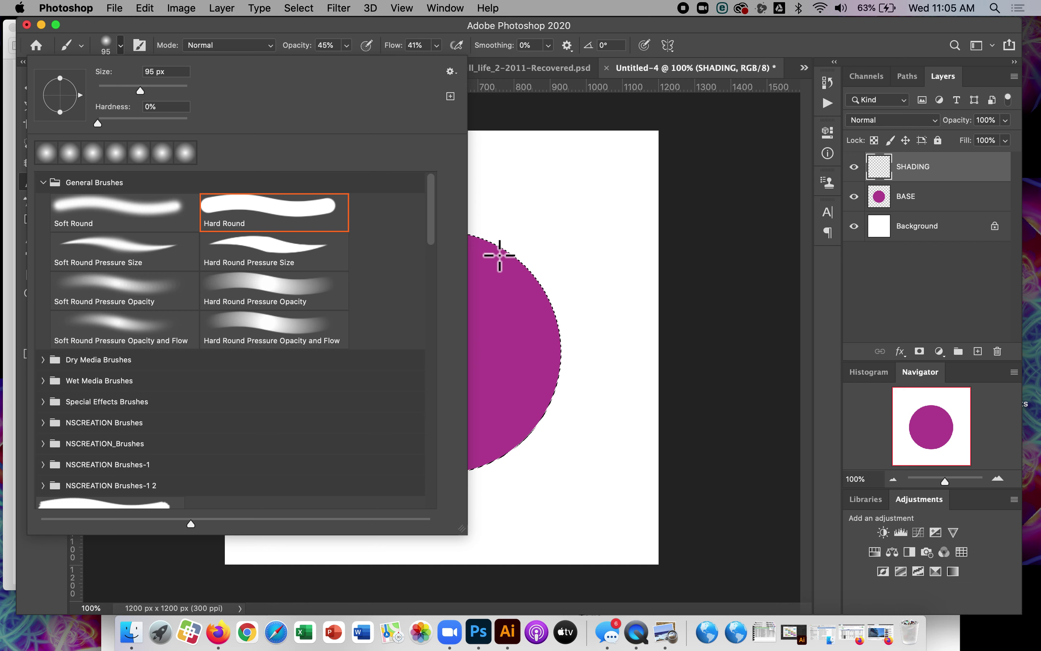
pyautogui.click(557, 266)
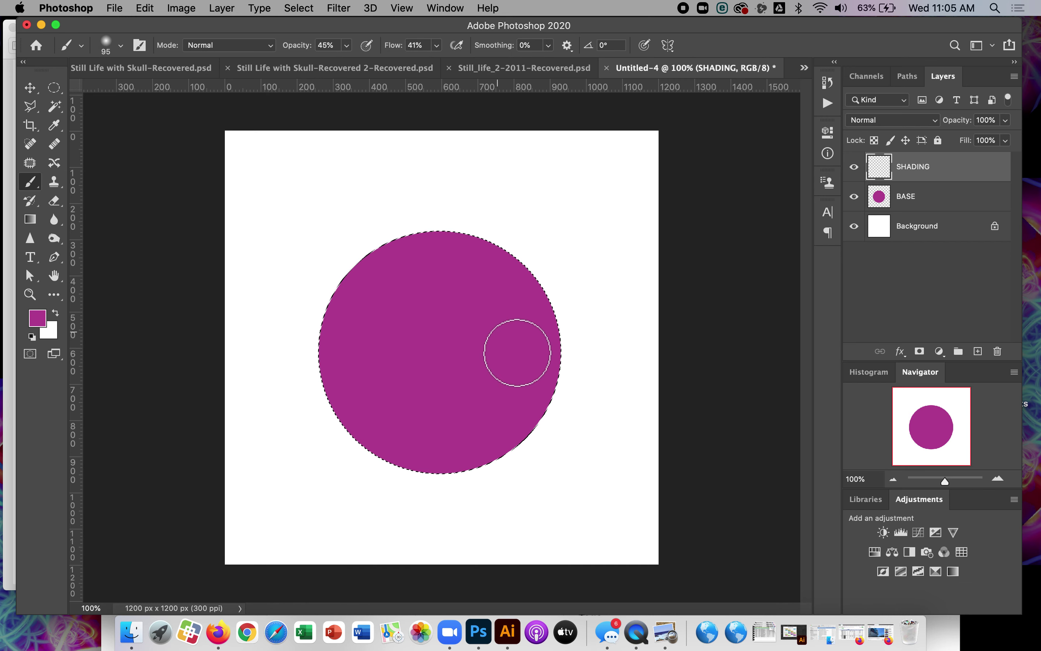
pyautogui.click(127, 51)
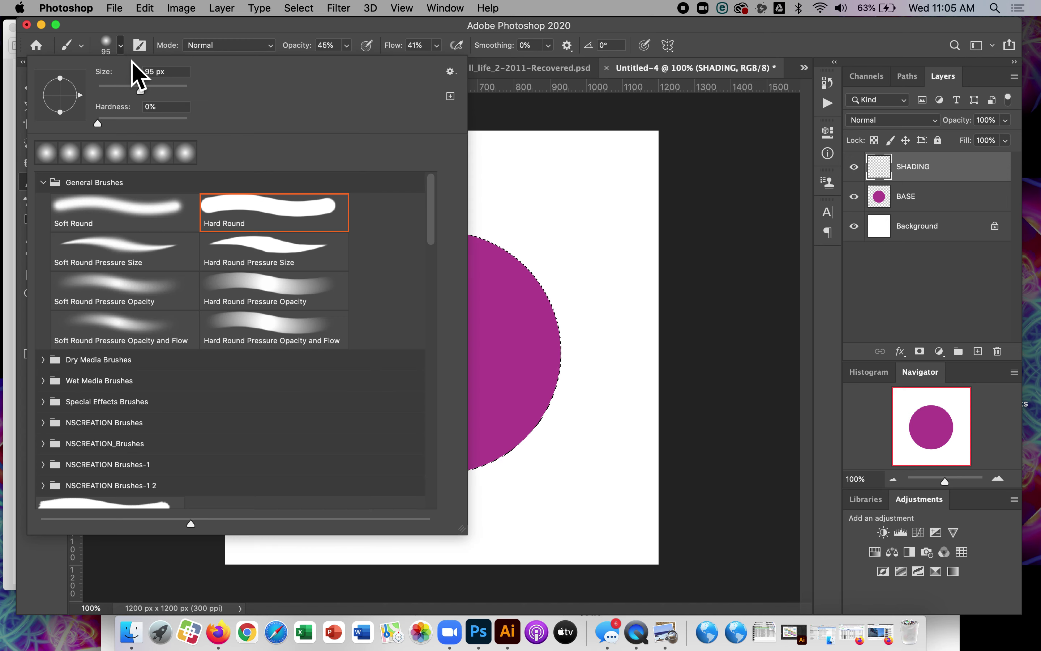
pyautogui.press('Escape')
pyautogui.click(127, 51)
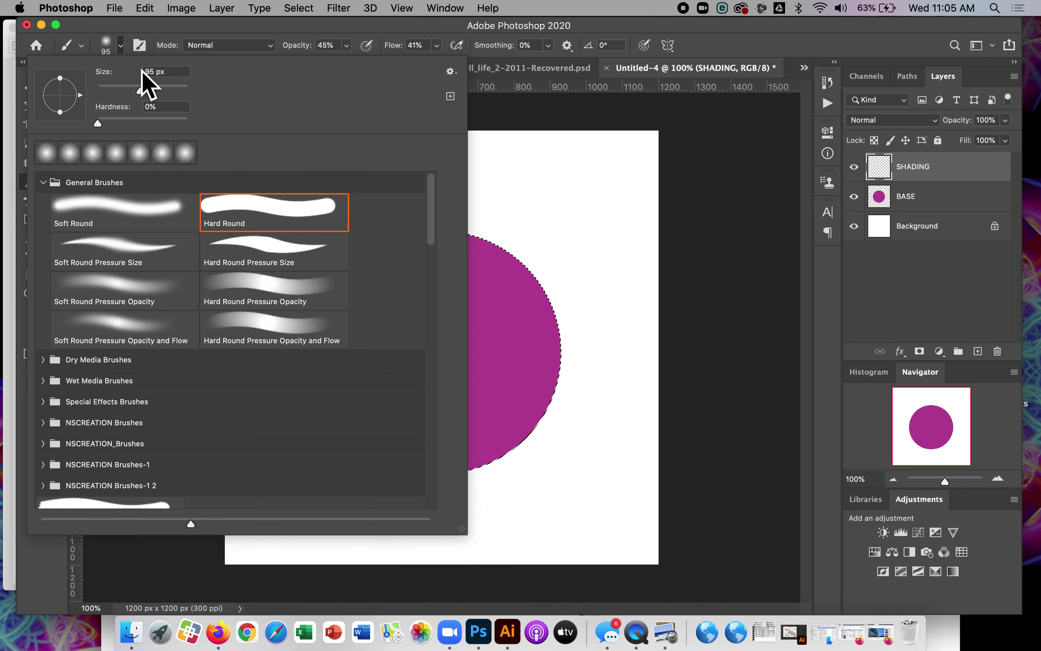
pyautogui.press('Escape')
# In Brush Settings, disable Dual Brush and Transfer and enable Shape Dynamics
pyautogui.click(140, 45)
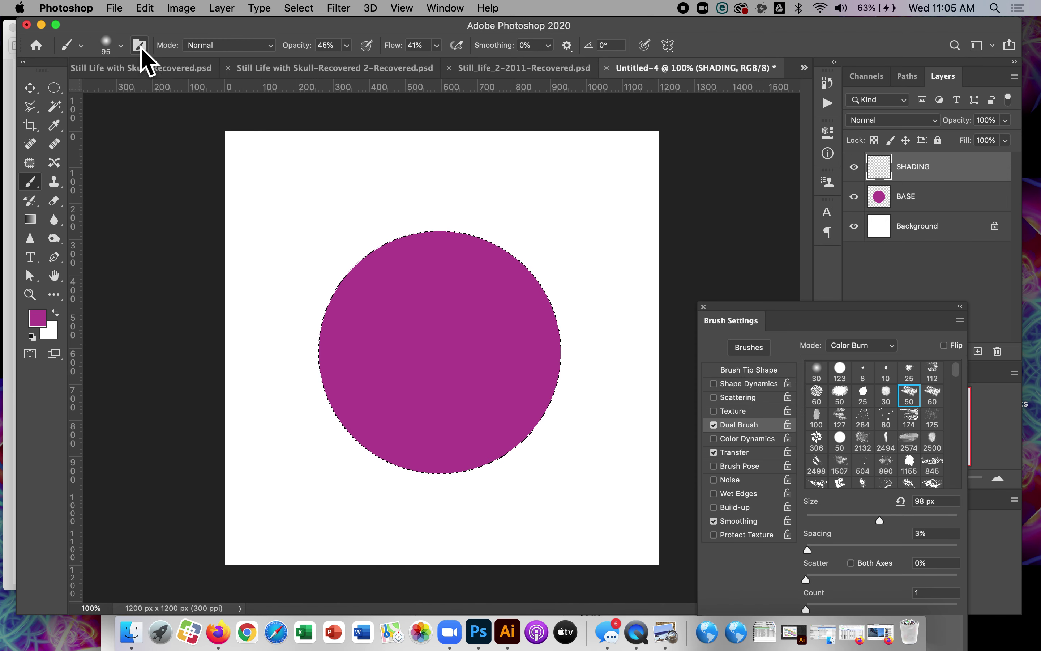
pyautogui.moveTo(796, 307)
pyautogui.mouseDown()
pyautogui.moveTo(753, 221)
pyautogui.moveTo(560, 116)
pyautogui.mouseUp()
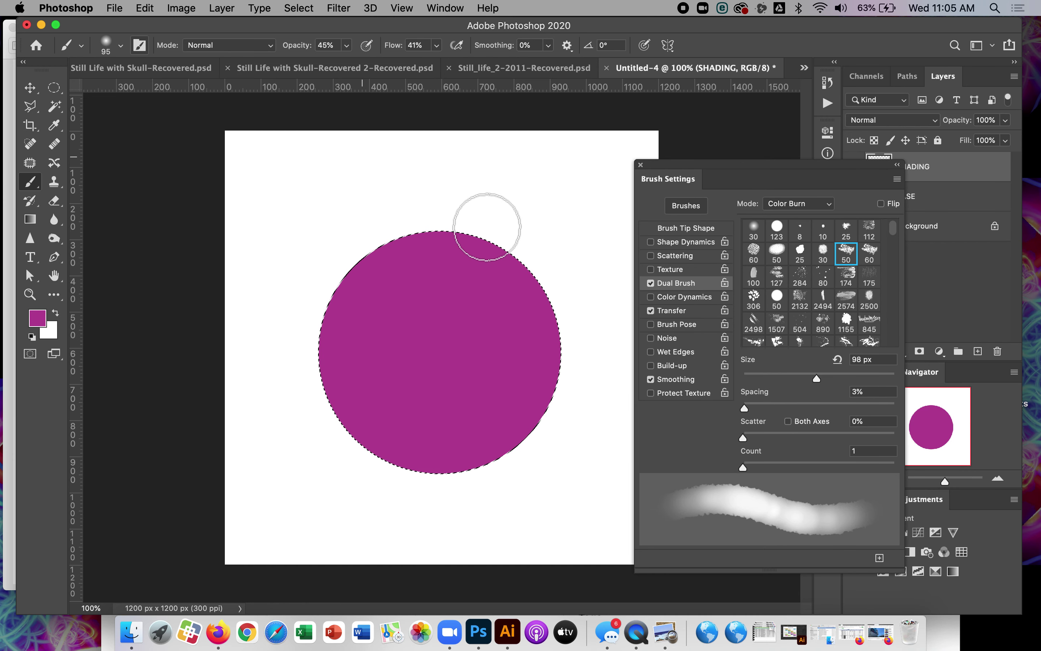
pyautogui.click(650, 282)
pyautogui.click(650, 310)
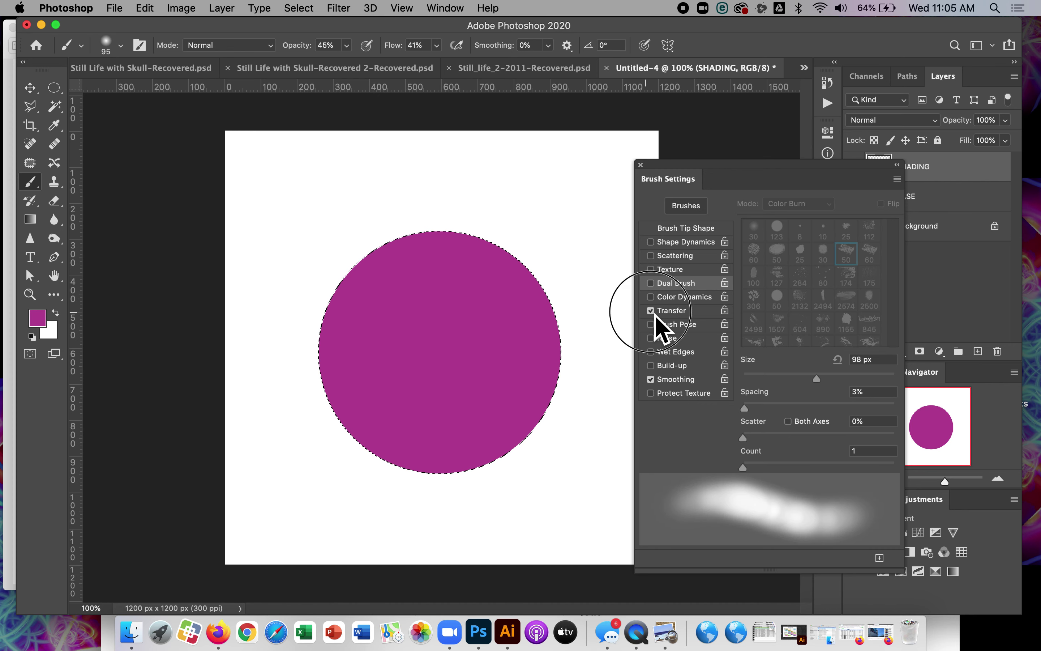
pyautogui.click(693, 242)
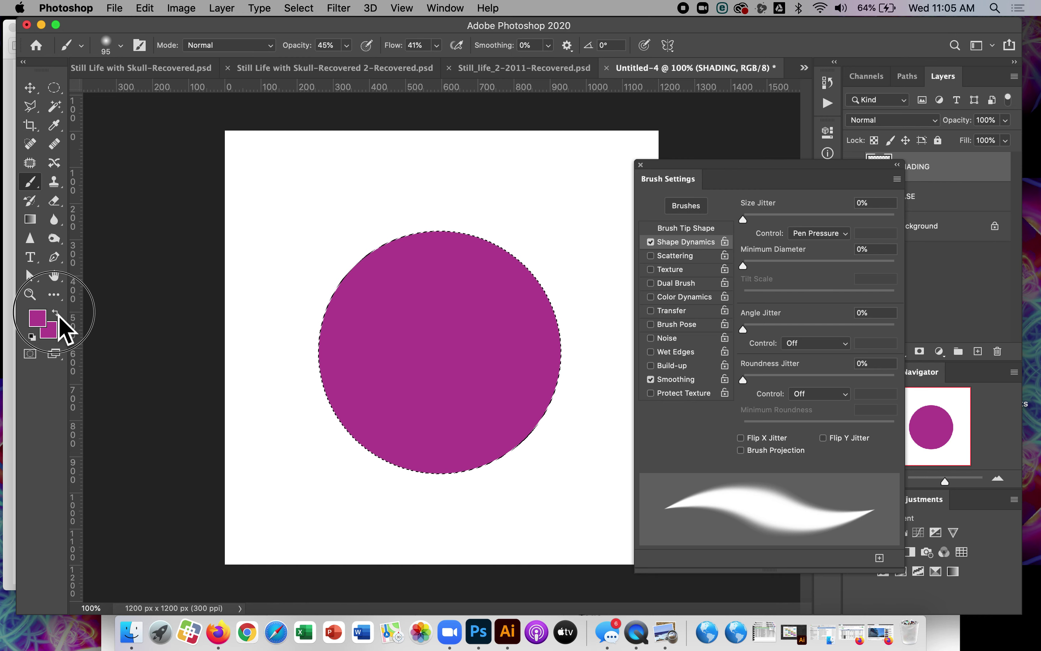
# Switch to white, test a stroke, then use Transfer with 100% pen-pressure opacity jitter instead of Shape Dynamics
pyautogui.click(55, 312)
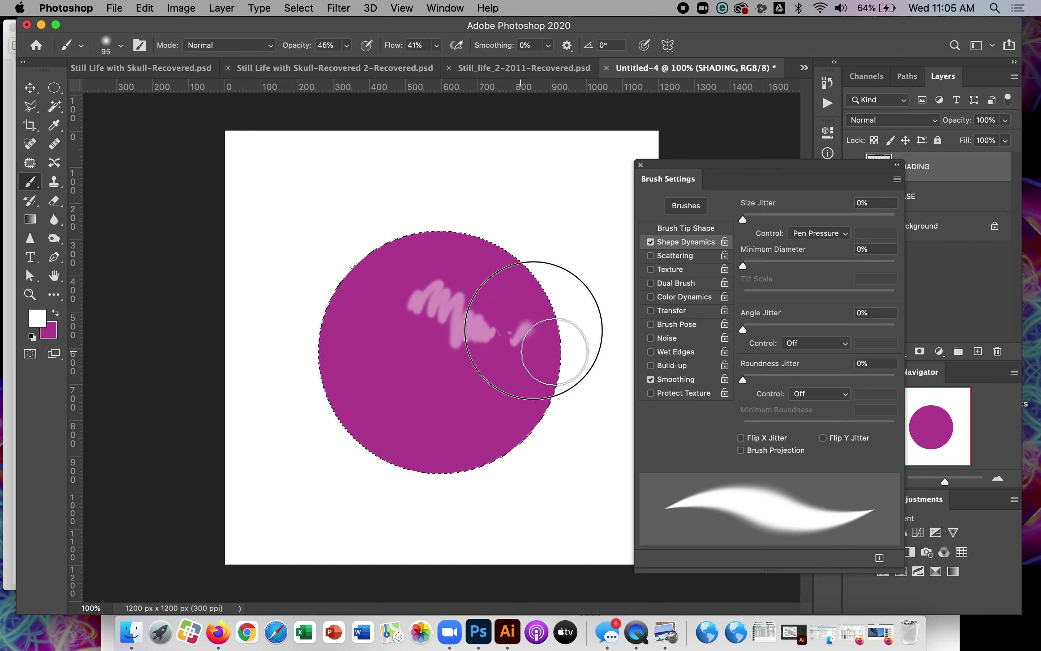
pyautogui.moveTo(569, 372); pyautogui.dragTo(550, 410)
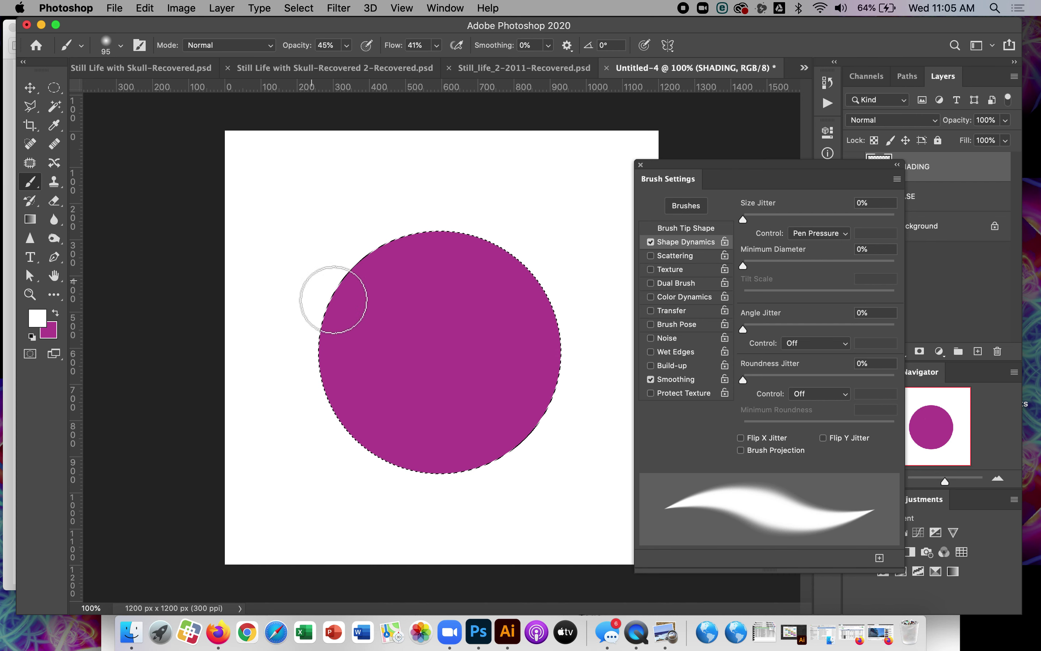
pyautogui.click(652, 243)
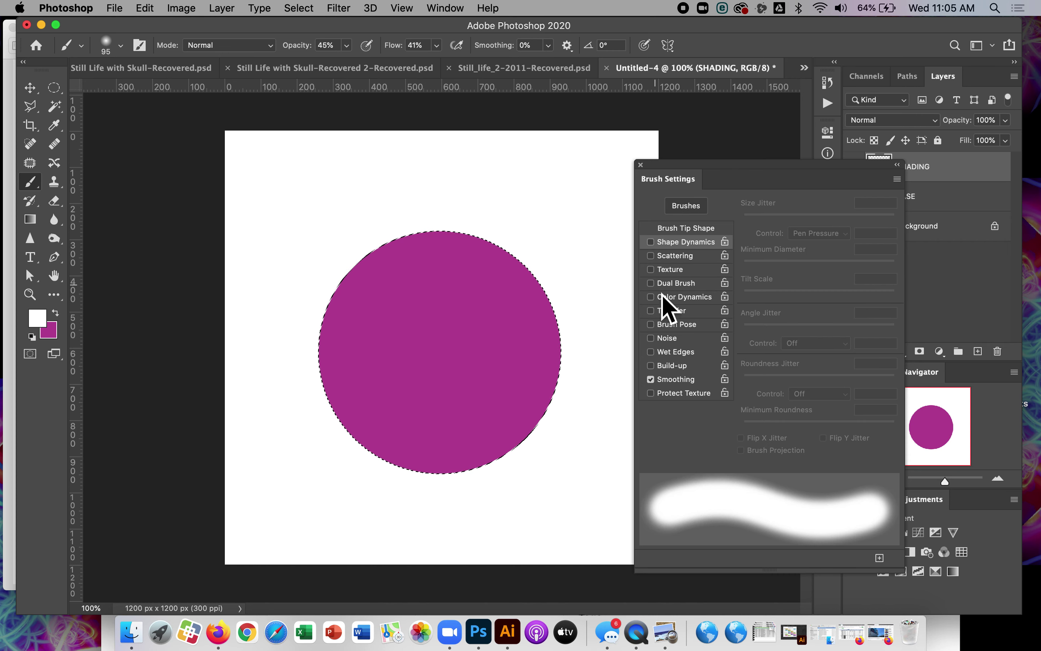
pyautogui.click(671, 311)
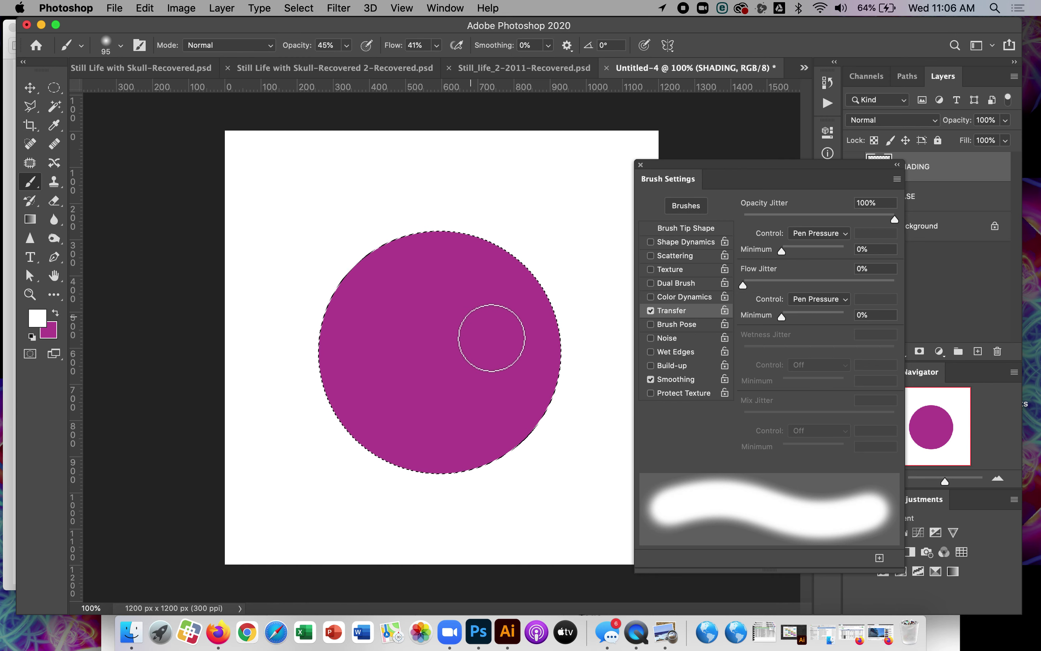
# Paint a white highlight on the upper right, then spread a lighter pink over it
pyautogui.moveTo(495, 333)
pyautogui.mouseDown()
pyautogui.moveTo(485, 328)
pyautogui.moveTo(506, 337)
pyautogui.moveTo(500, 318)
pyautogui.moveTo(476, 339)
pyautogui.moveTo(507, 324)
pyautogui.moveTo(498, 365)
pyautogui.moveTo(476, 344)
pyautogui.moveTo(494, 355)
pyautogui.moveTo(523, 318)
pyautogui.moveTo(464, 348)
pyautogui.moveTo(474, 352)
pyautogui.mouseUp()
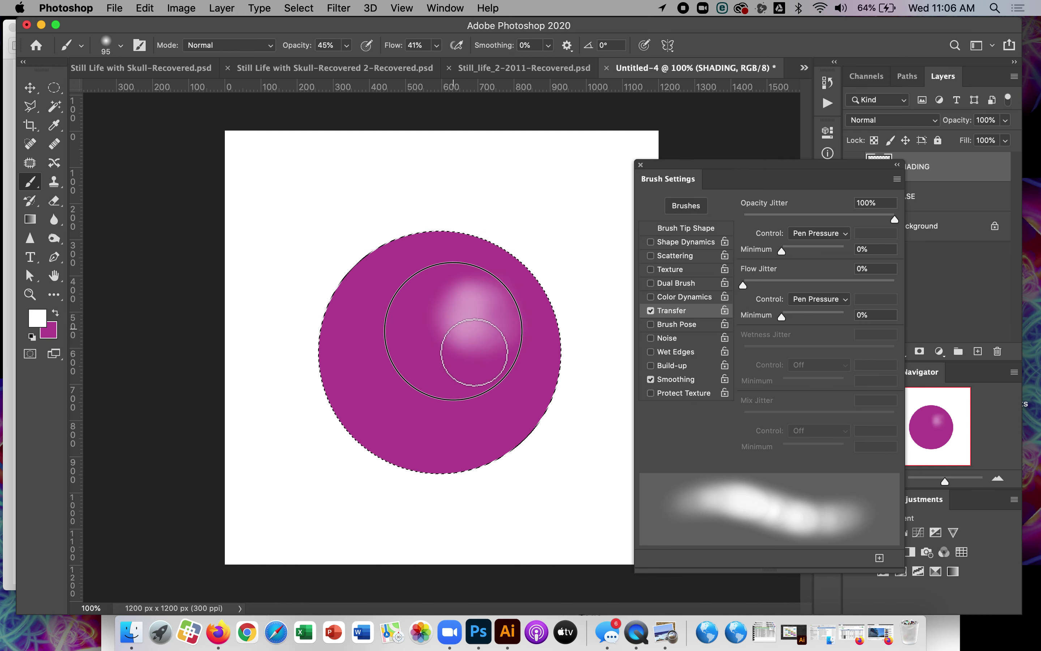
pyautogui.click(43, 322)
pyautogui.click(506, 282)
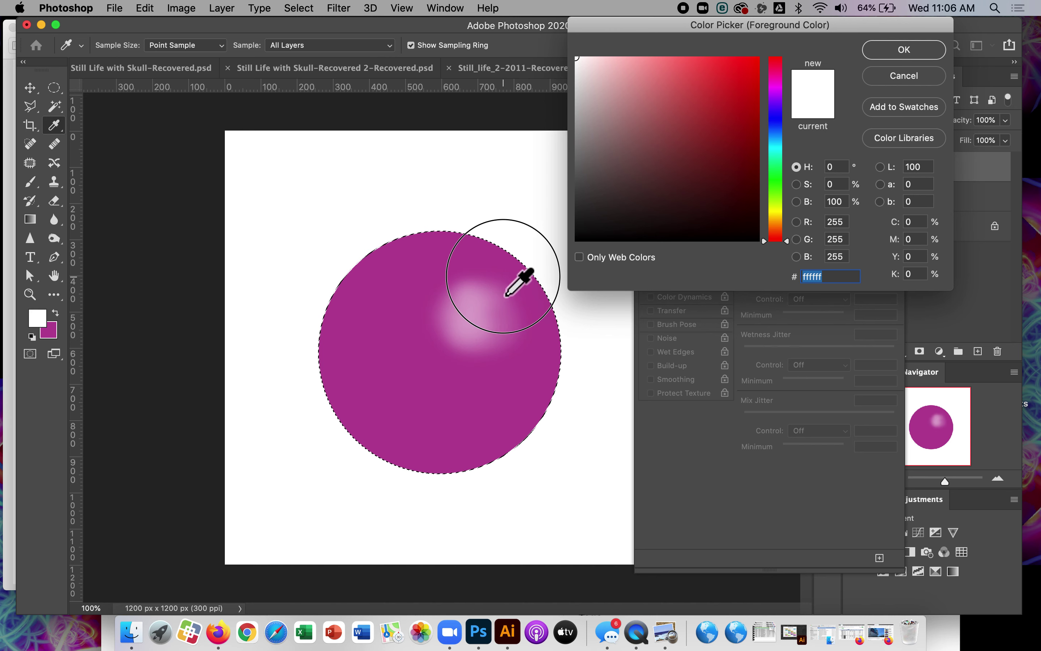
pyautogui.moveTo(675, 102)
pyautogui.mouseDown()
pyautogui.moveTo(667, 74)
pyautogui.moveTo(640, 57)
pyautogui.mouseUp()
pyautogui.click(896, 56)
pyautogui.press('b')
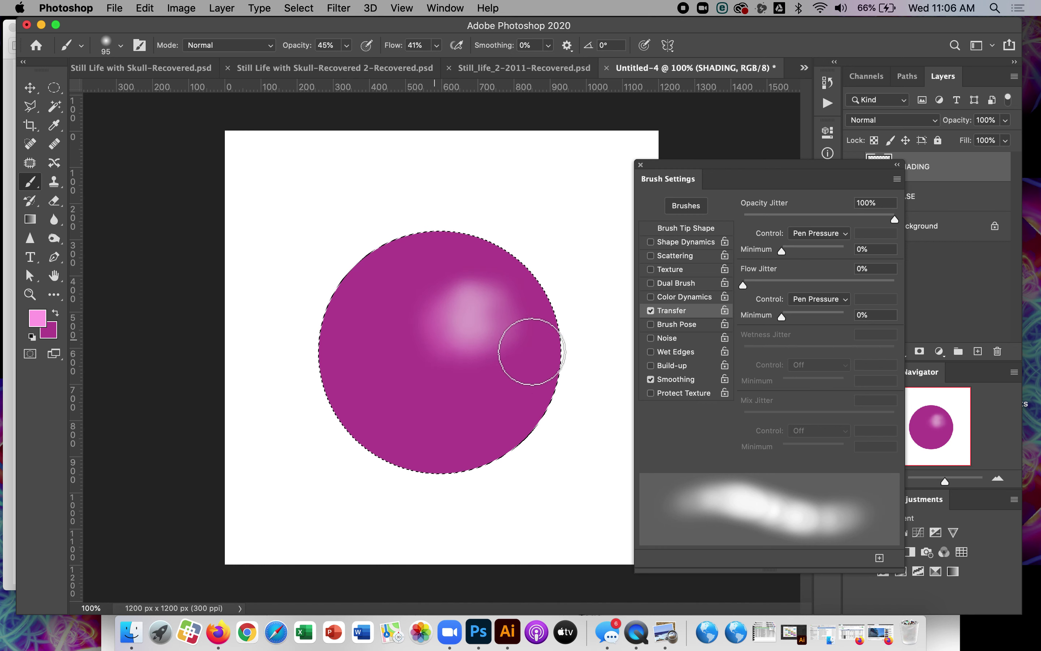
pyautogui.moveTo(516, 308)
pyautogui.mouseDown()
pyautogui.moveTo(453, 333)
pyautogui.moveTo(479, 312)
pyautogui.moveTo(484, 289)
pyautogui.moveTo(531, 301)
pyautogui.moveTo(519, 293)
pyautogui.moveTo(441, 350)
pyautogui.moveTo(469, 298)
pyautogui.moveTo(531, 296)
pyautogui.moveTo(454, 310)
pyautogui.moveTo(495, 292)
pyautogui.moveTo(546, 312)
pyautogui.moveTo(532, 315)
pyautogui.moveTo(539, 353)
pyautogui.moveTo(531, 330)
pyautogui.moveTo(521, 374)
pyautogui.moveTo(540, 354)
pyautogui.moveTo(509, 391)
pyautogui.moveTo(519, 384)
pyautogui.moveTo(508, 389)
pyautogui.moveTo(443, 318)
pyautogui.moveTo(463, 308)
pyautogui.moveTo(439, 335)
pyautogui.moveTo(467, 387)
pyautogui.moveTo(530, 345)
pyautogui.moveTo(538, 351)
pyautogui.moveTo(507, 362)
pyautogui.moveTo(435, 358)
pyautogui.moveTo(436, 370)
pyautogui.moveTo(523, 360)
pyautogui.mouseUp()
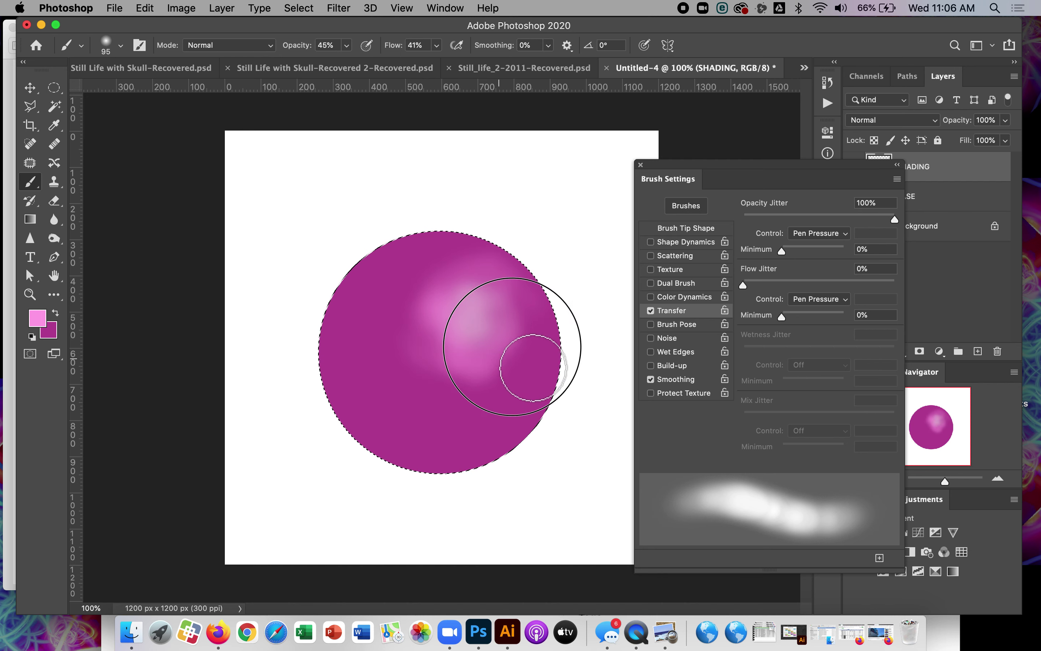
# Brighten the highlight's centre with pure white using a 70 px brush
pyautogui.click(45, 321)
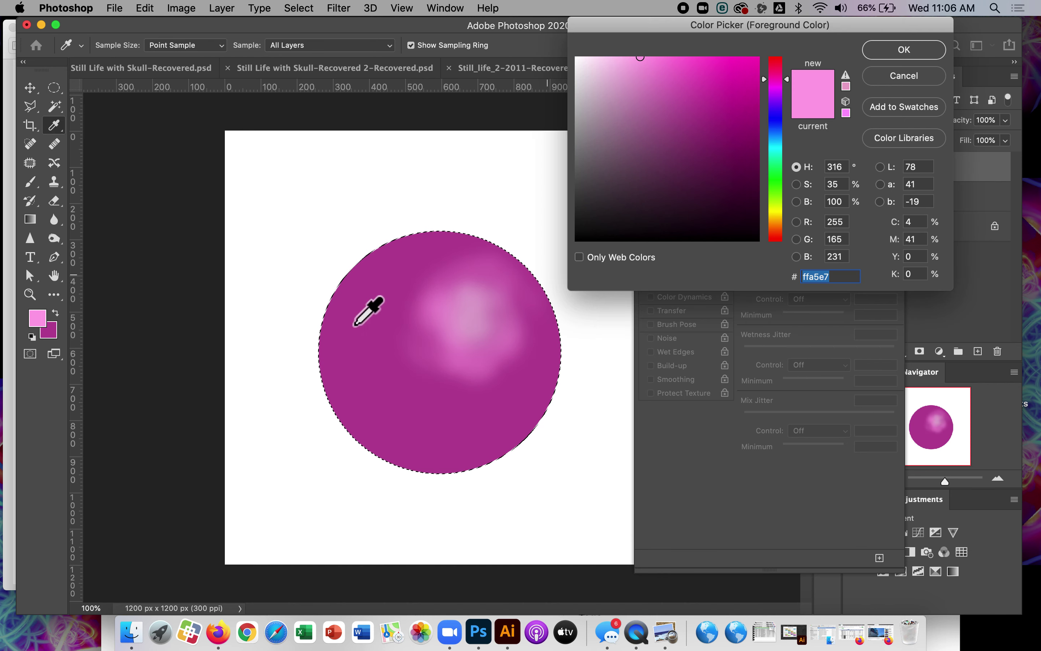
pyautogui.click(577, 58)
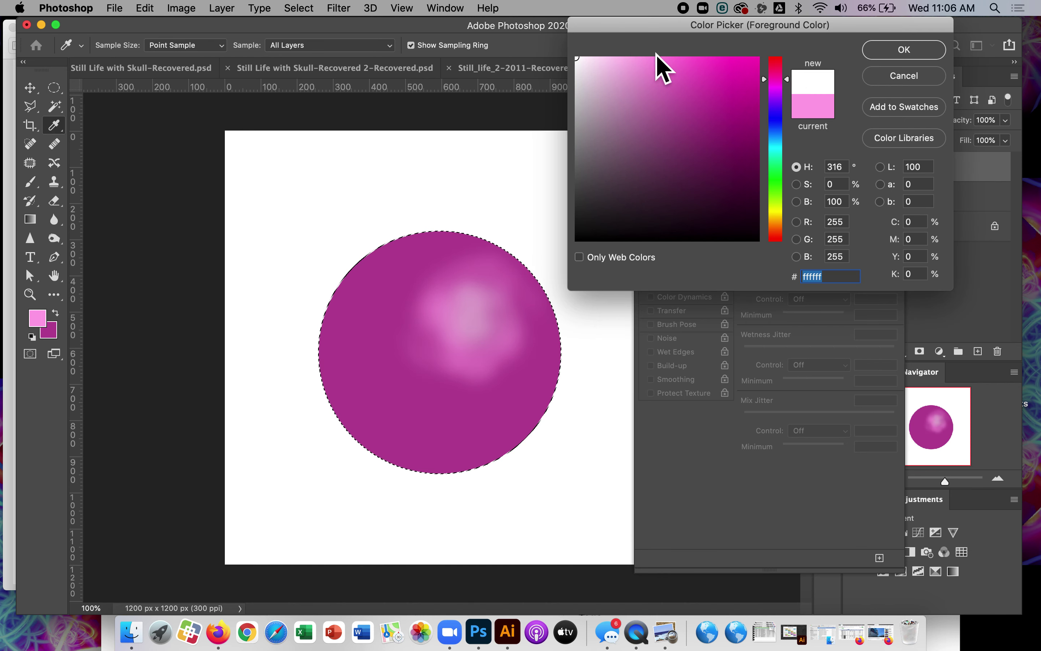
pyautogui.press('Return')
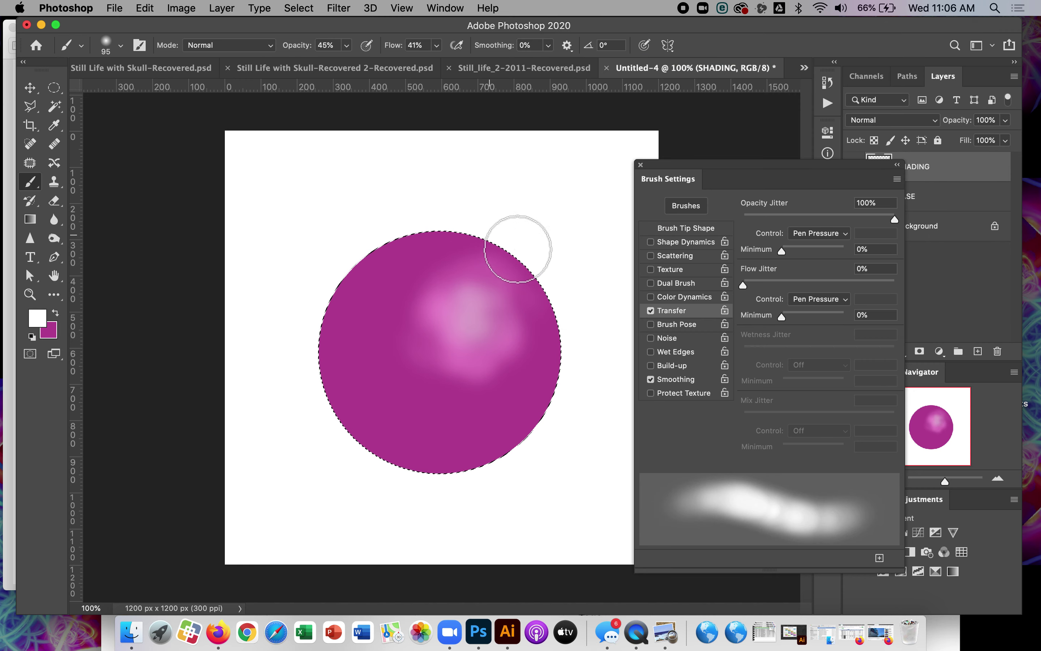
pyautogui.rightClick(482, 234)
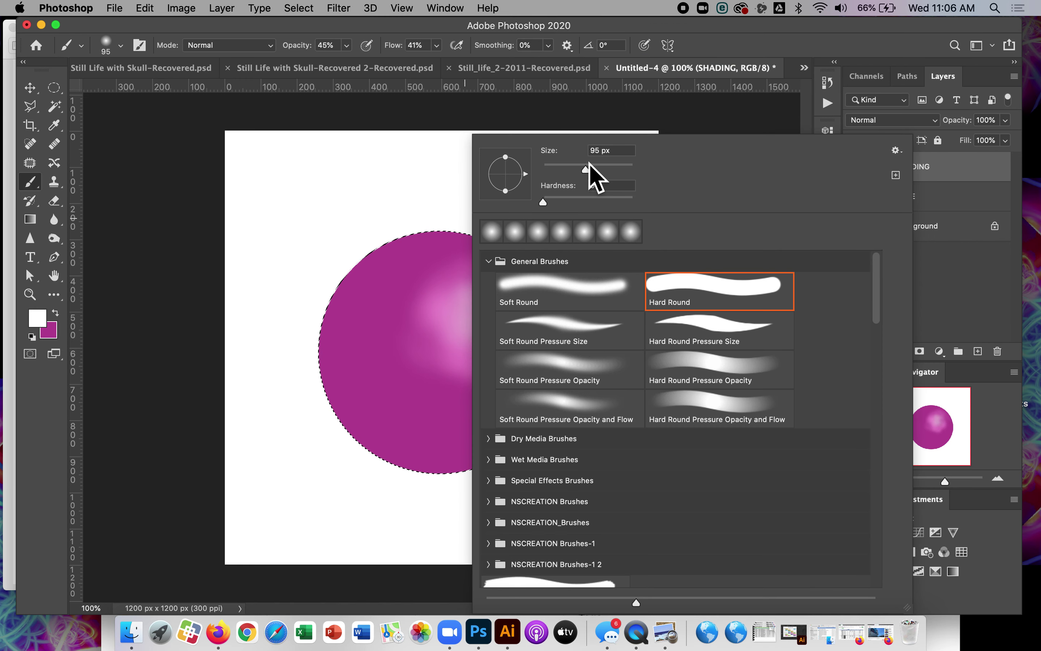
pyautogui.click(469, 335)
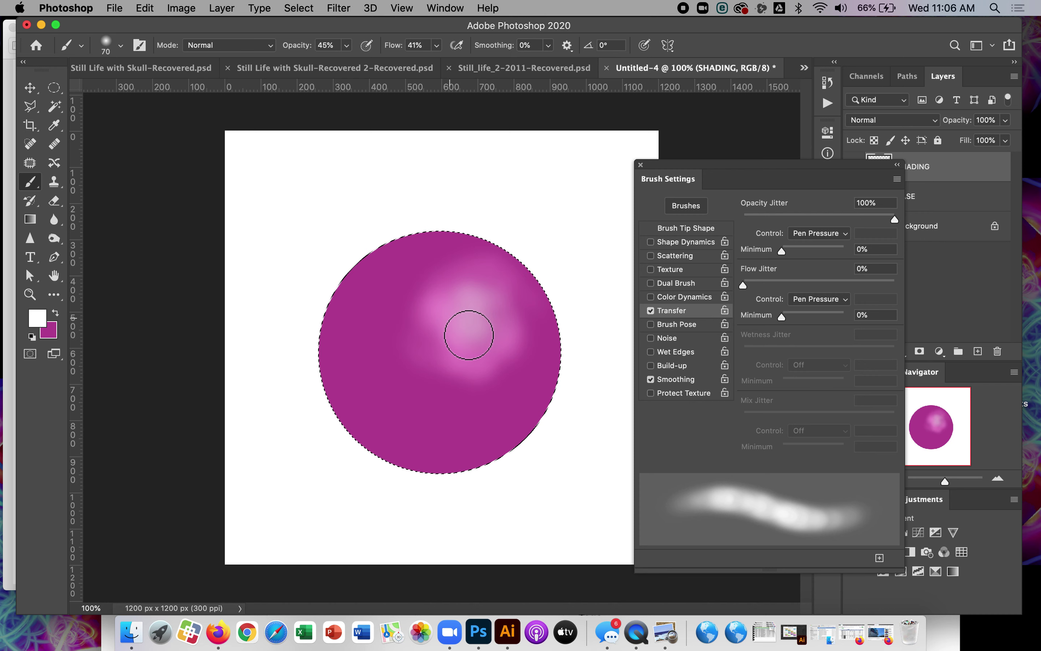
pyautogui.moveTo(464, 313)
pyautogui.mouseDown()
pyautogui.moveTo(480, 305)
pyautogui.moveTo(430, 301)
pyautogui.moveTo(471, 303)
pyautogui.moveTo(491, 321)
pyautogui.moveTo(471, 313)
pyautogui.moveTo(491, 312)
pyautogui.moveTo(500, 331)
pyautogui.mouseUp()
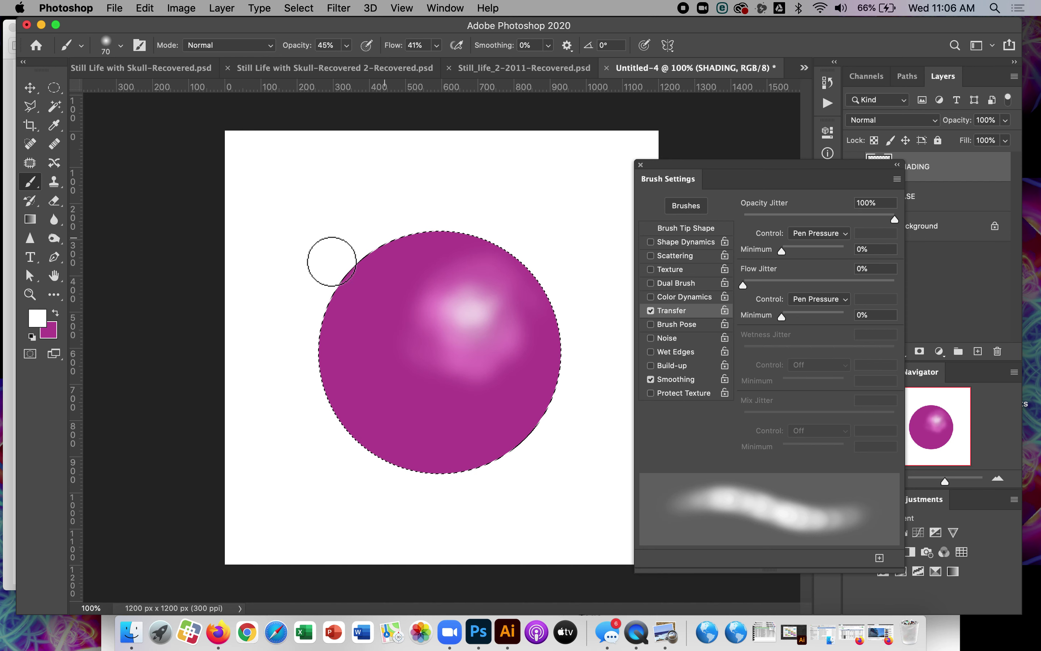
pyautogui.click(56, 313)
# Set the painting colour to a very dark purple and the brush size to 92 px
pyautogui.click(43, 323)
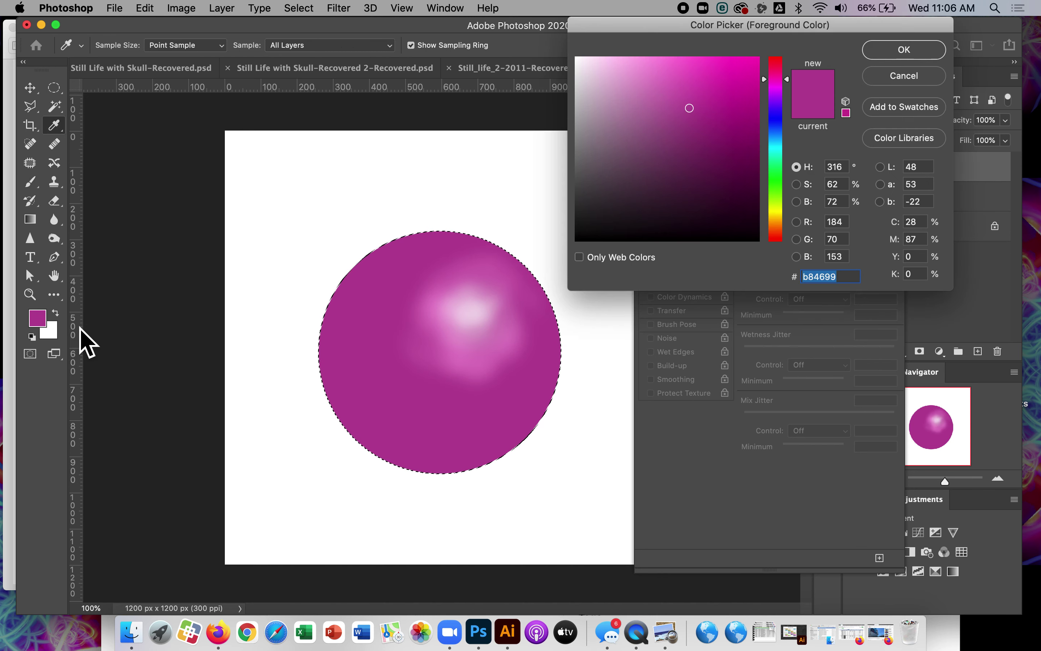
pyautogui.click(741, 206)
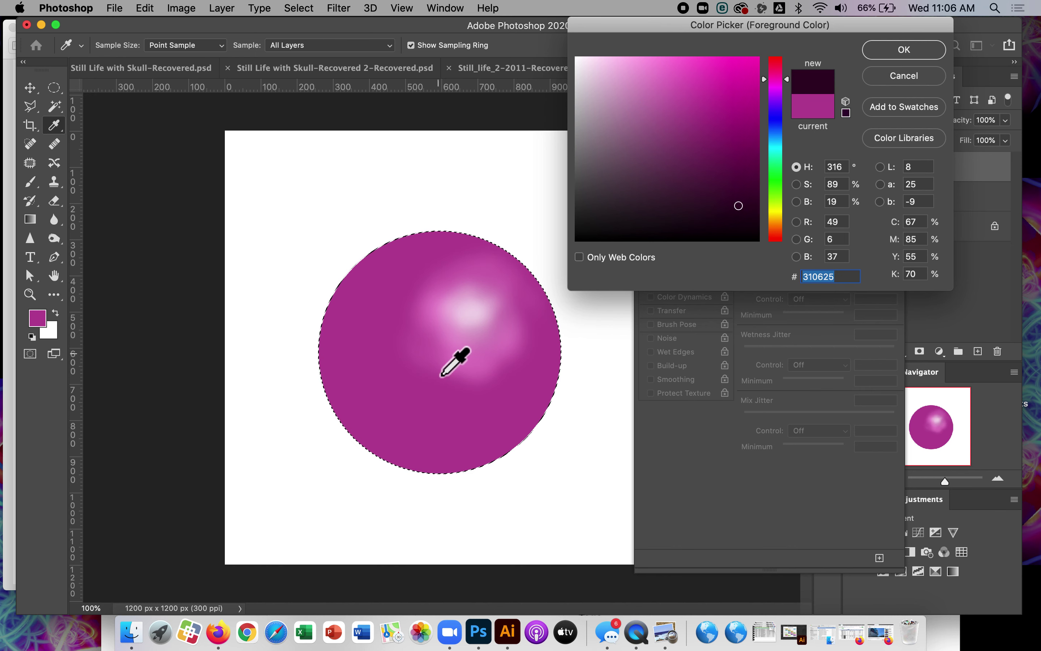
pyautogui.click(885, 54)
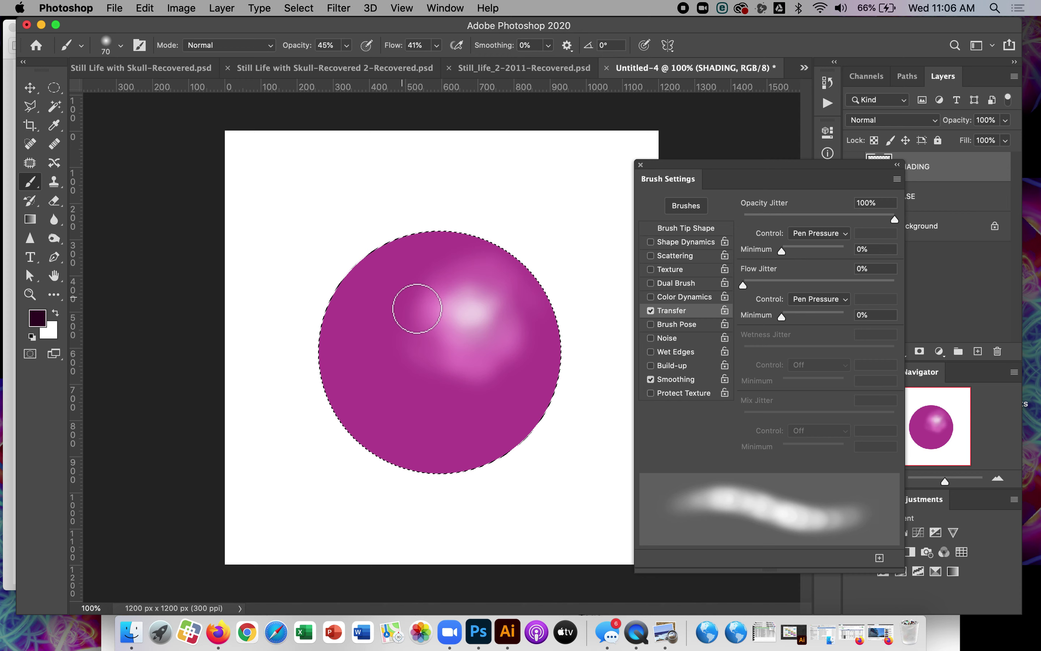
pyautogui.rightClick(483, 260)
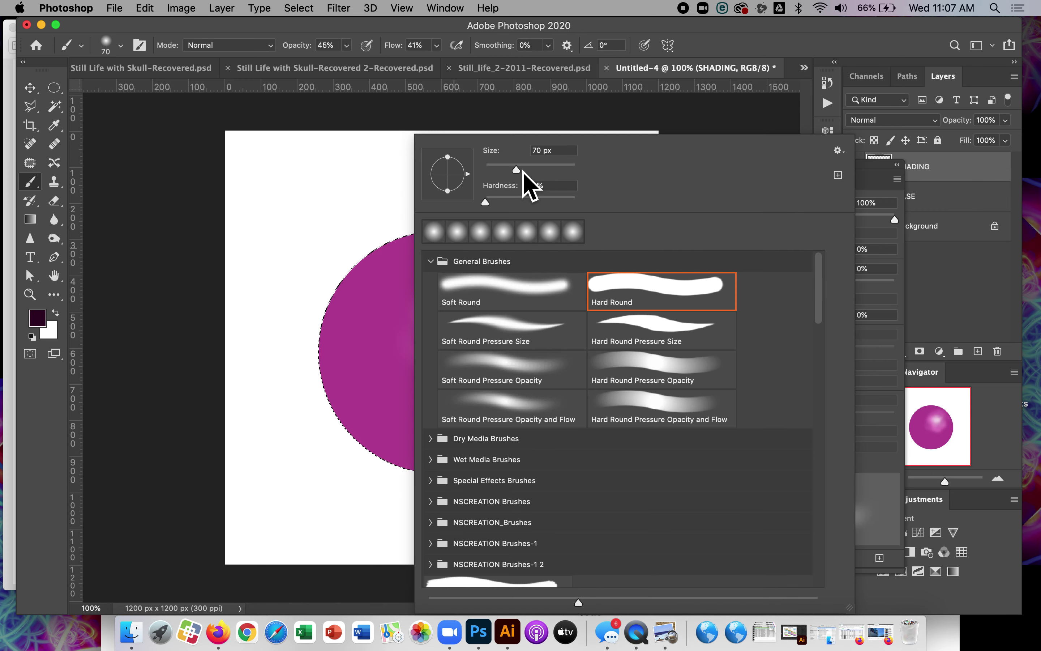
pyautogui.moveTo(523, 171); pyautogui.dragTo(529, 173)
pyautogui.click(361, 258)
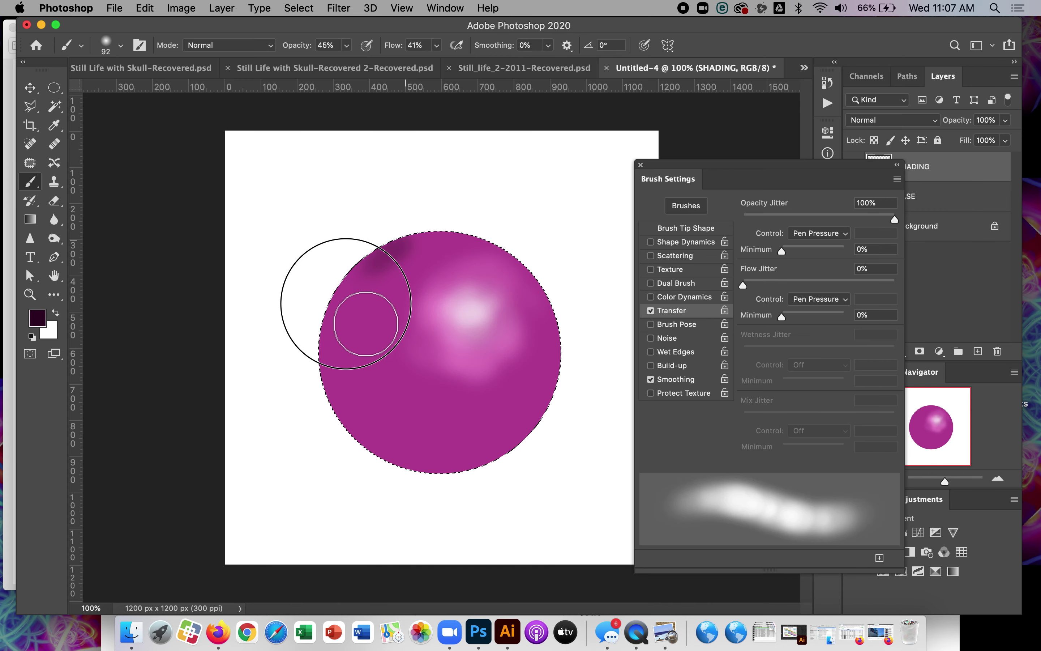
# Paint dark shading along the sphere's left side and lower edge
pyautogui.moveTo(346, 304); pyautogui.dragTo(383, 232)
pyautogui.click(431, 235)
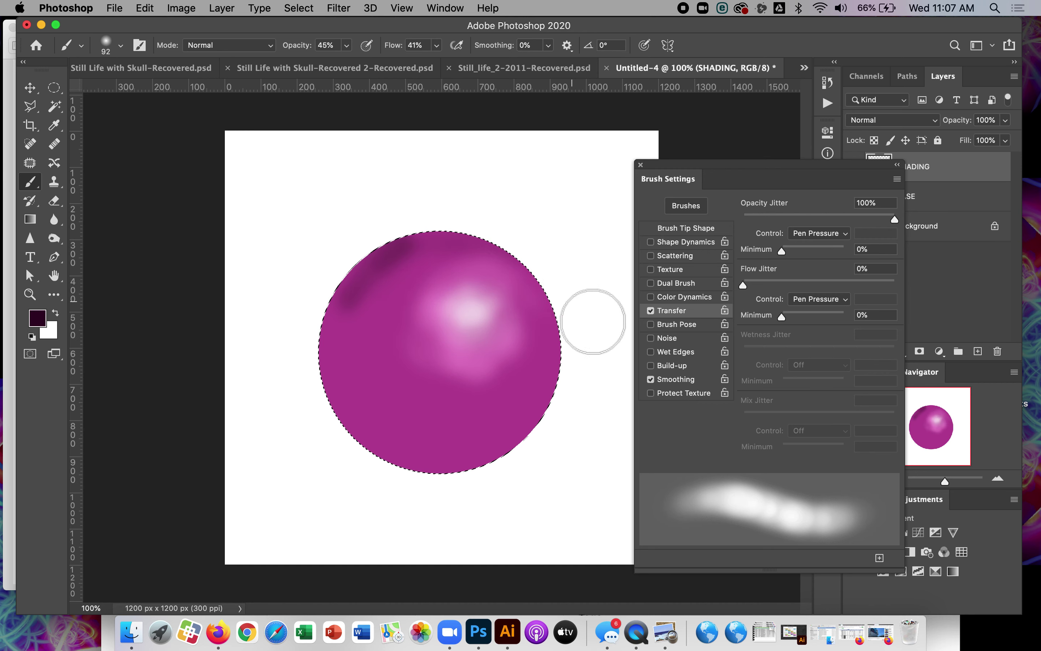
pyautogui.click(365, 276)
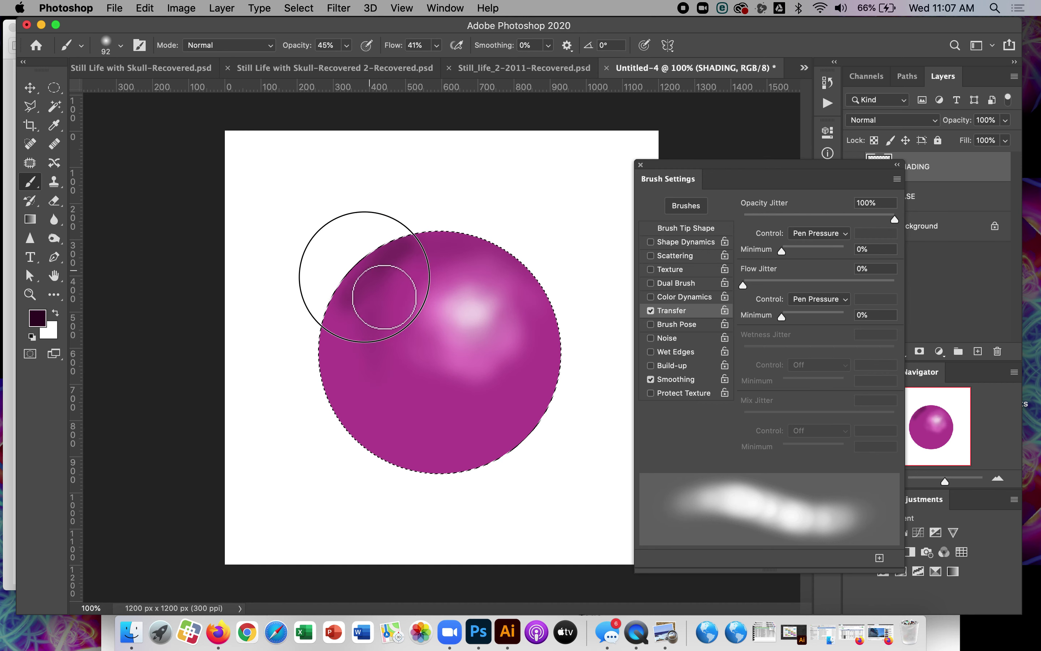
pyautogui.moveTo(429, 425)
pyautogui.mouseDown()
pyautogui.moveTo(389, 301)
pyautogui.moveTo(388, 431)
pyautogui.moveTo(395, 382)
pyautogui.moveTo(357, 325)
pyautogui.moveTo(392, 397)
pyautogui.moveTo(354, 311)
pyautogui.moveTo(414, 430)
pyautogui.moveTo(349, 330)
pyautogui.mouseUp()
pyautogui.moveTo(407, 425)
pyautogui.mouseDown()
pyautogui.moveTo(470, 448)
pyautogui.moveTo(567, 439)
pyautogui.moveTo(582, 425)
pyautogui.moveTo(457, 459)
pyautogui.moveTo(500, 456)
pyautogui.moveTo(362, 398)
pyautogui.moveTo(437, 454)
pyautogui.moveTo(400, 408)
pyautogui.moveTo(385, 270)
pyautogui.moveTo(379, 381)
pyautogui.moveTo(374, 322)
pyautogui.moveTo(360, 307)
pyautogui.moveTo(382, 395)
pyautogui.moveTo(356, 351)
pyautogui.moveTo(384, 285)
pyautogui.moveTo(421, 247)
pyautogui.mouseUp()
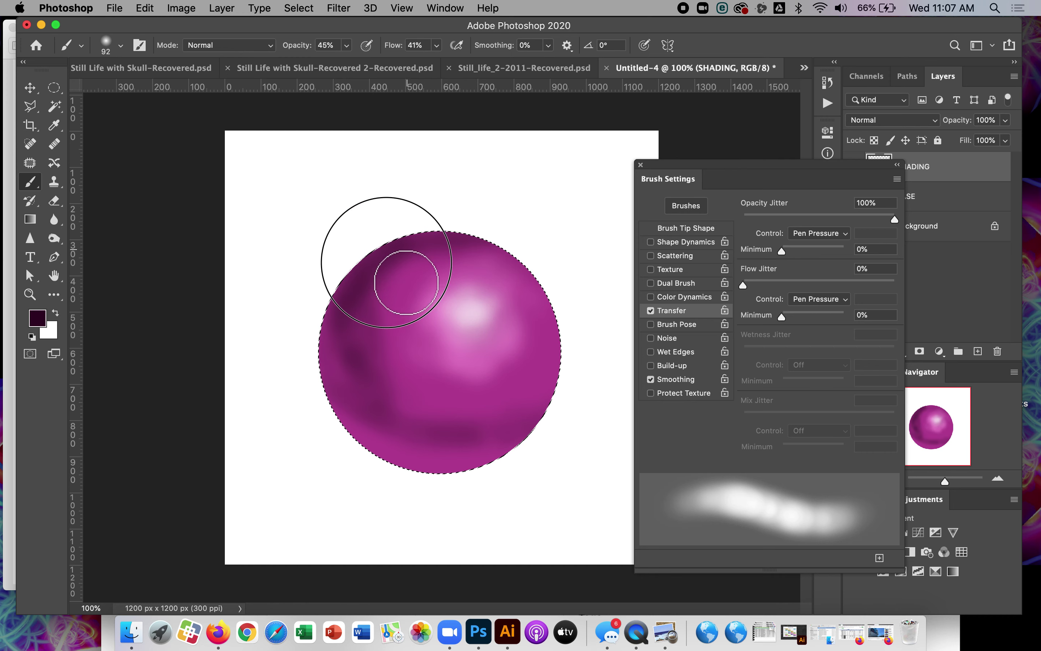
pyautogui.moveTo(409, 278)
pyautogui.mouseDown()
pyautogui.moveTo(402, 388)
pyautogui.moveTo(472, 434)
pyautogui.mouseUp()
pyautogui.moveTo(314, 321)
pyautogui.mouseDown()
pyautogui.moveTo(460, 430)
pyautogui.moveTo(344, 384)
pyautogui.moveTo(360, 377)
pyautogui.moveTo(423, 425)
pyautogui.mouseUp()
pyautogui.moveTo(504, 441)
pyautogui.mouseDown()
pyautogui.moveTo(419, 432)
pyautogui.moveTo(480, 427)
pyautogui.moveTo(437, 431)
pyautogui.moveTo(548, 451)
pyautogui.moveTo(452, 445)
pyautogui.moveTo(426, 432)
pyautogui.moveTo(445, 440)
pyautogui.moveTo(415, 297)
pyautogui.moveTo(387, 387)
pyautogui.moveTo(409, 277)
pyautogui.moveTo(393, 290)
pyautogui.moveTo(373, 388)
pyautogui.moveTo(361, 319)
pyautogui.moveTo(367, 417)
pyautogui.moveTo(380, 407)
pyautogui.moveTo(401, 418)
pyautogui.moveTo(386, 325)
pyautogui.moveTo(428, 429)
pyautogui.moveTo(407, 411)
pyautogui.moveTo(445, 269)
pyautogui.moveTo(484, 453)
pyautogui.mouseUp()
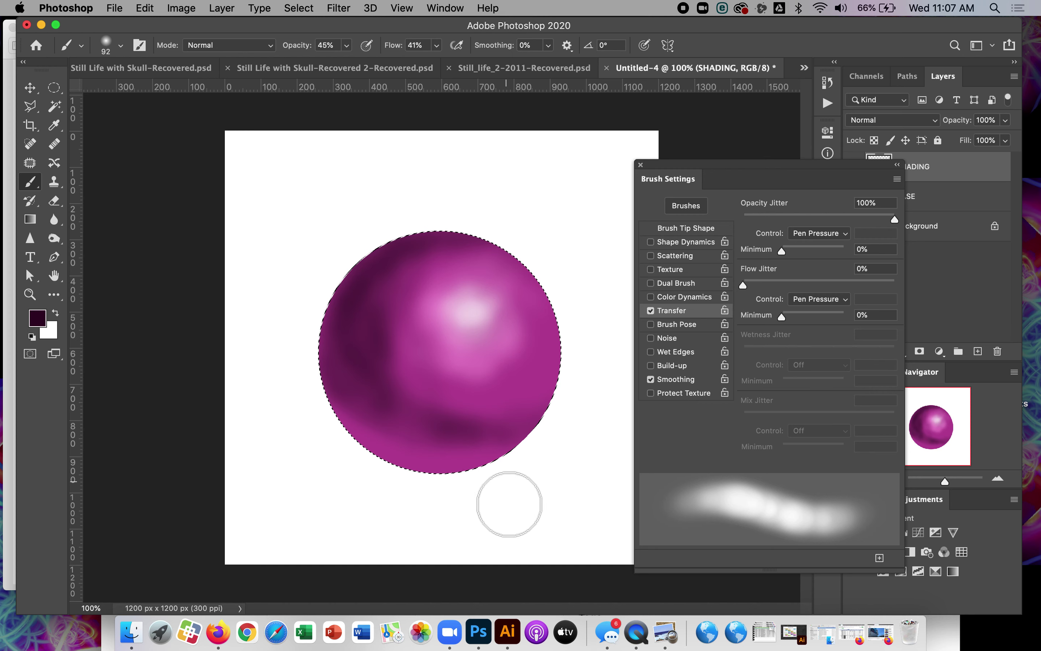
pyautogui.moveTo(382, 425)
pyautogui.mouseDown()
pyautogui.moveTo(533, 446)
pyautogui.moveTo(527, 456)
pyautogui.moveTo(374, 415)
pyautogui.mouseUp()
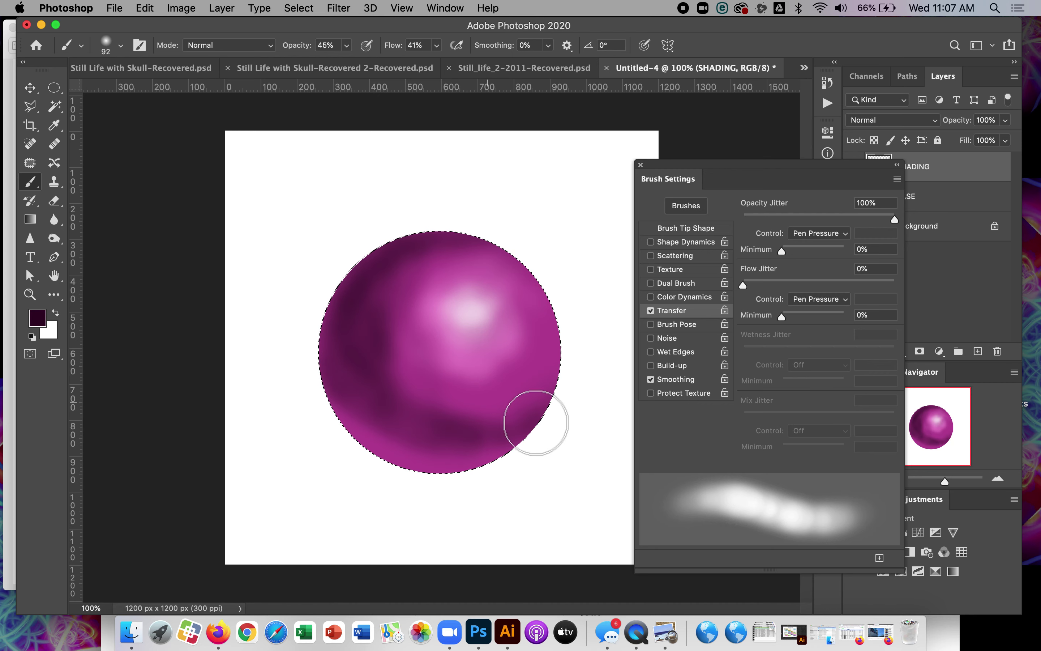
# Add wrapped shadow along the right edge and blend shading toward the lower right
pyautogui.moveTo(566, 301)
pyautogui.mouseDown()
pyautogui.moveTo(586, 321)
pyautogui.moveTo(572, 379)
pyautogui.mouseUp()
pyautogui.moveTo(567, 430)
pyautogui.mouseDown()
pyautogui.moveTo(567, 283)
pyautogui.moveTo(546, 387)
pyautogui.mouseUp()
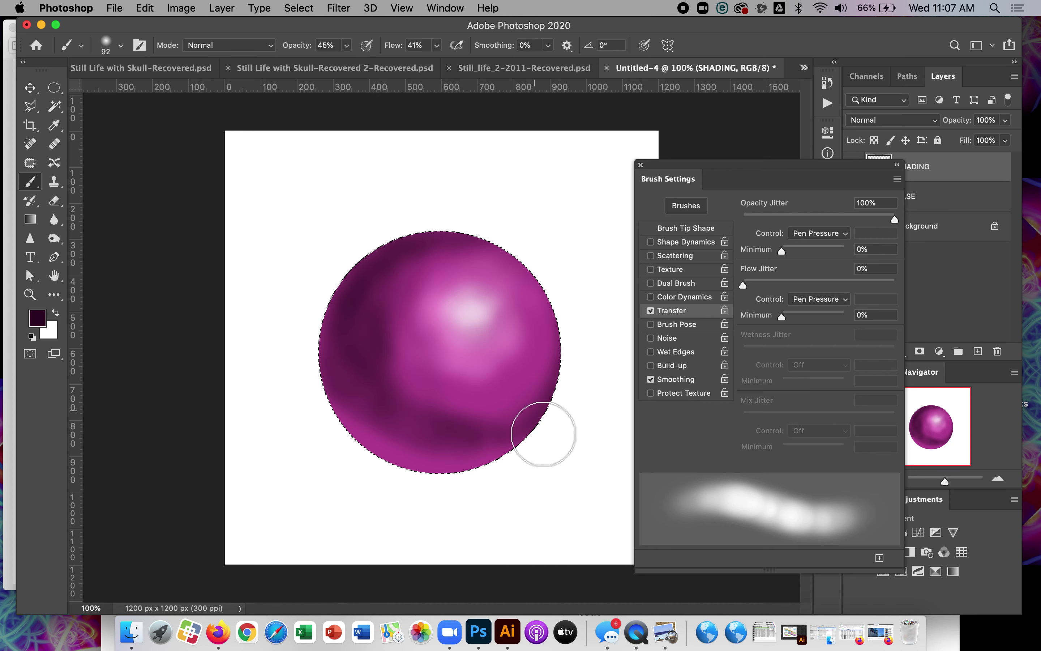
pyautogui.moveTo(410, 432)
pyautogui.mouseDown()
pyautogui.moveTo(410, 409)
pyautogui.moveTo(414, 454)
pyautogui.mouseUp()
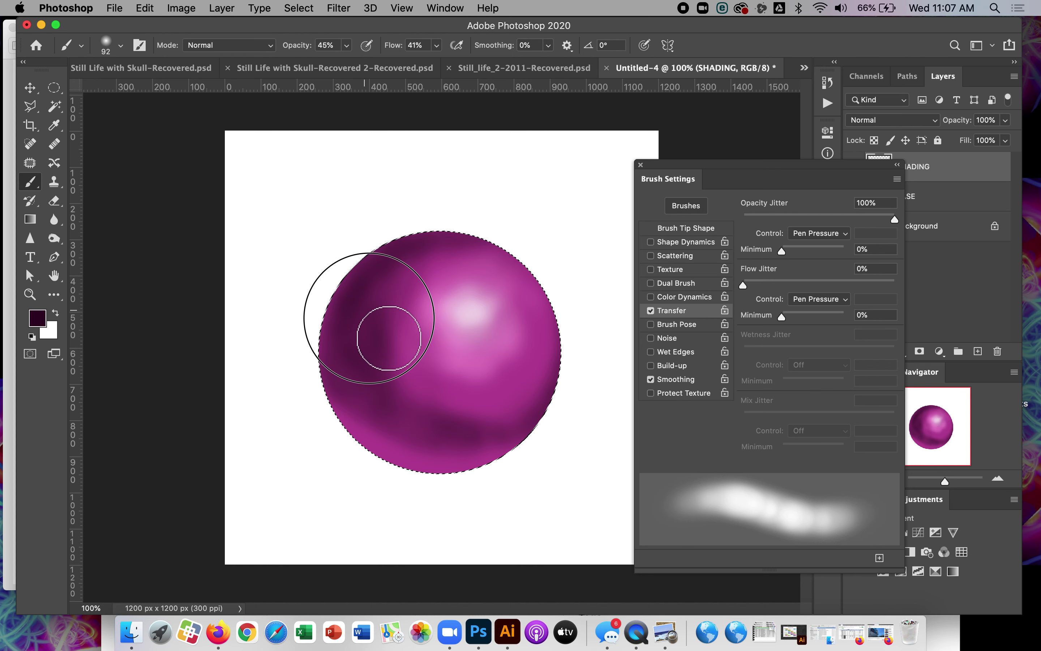
pyautogui.moveTo(389, 338)
pyautogui.mouseDown()
pyautogui.moveTo(457, 449)
pyautogui.moveTo(440, 433)
pyautogui.moveTo(511, 442)
pyautogui.mouseUp()
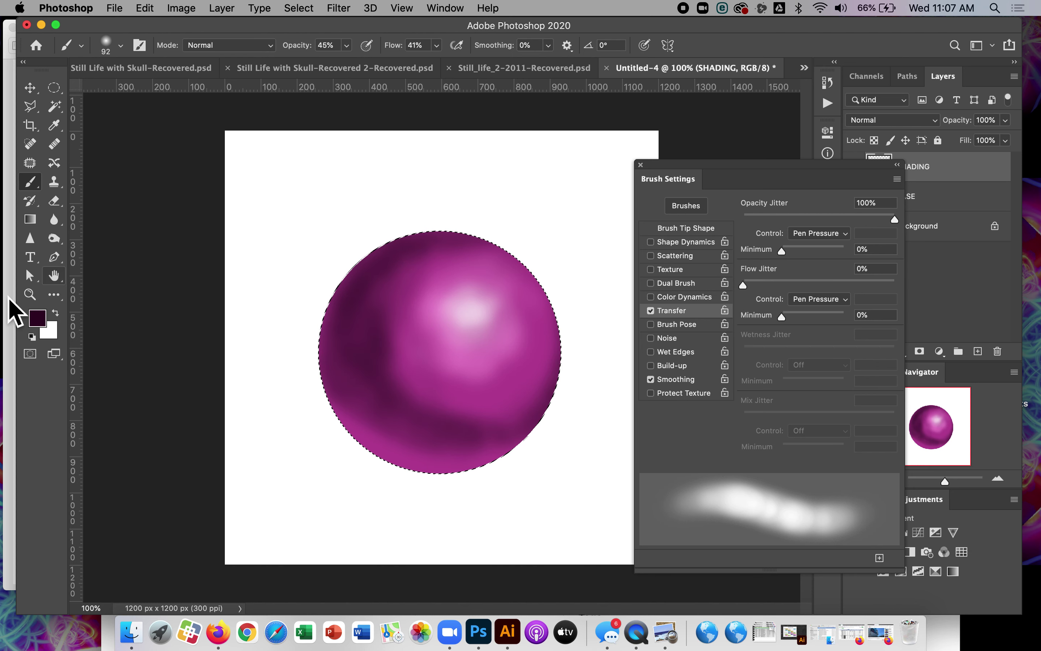
# Choose a lighter dark magenta and paint shading across the sphere's lower right and bottom
pyautogui.click(38, 320)
pyautogui.moveTo(704, 198)
pyautogui.mouseDown()
pyautogui.moveTo(732, 186)
pyautogui.moveTo(720, 176)
pyautogui.mouseUp()
pyautogui.press('Return')
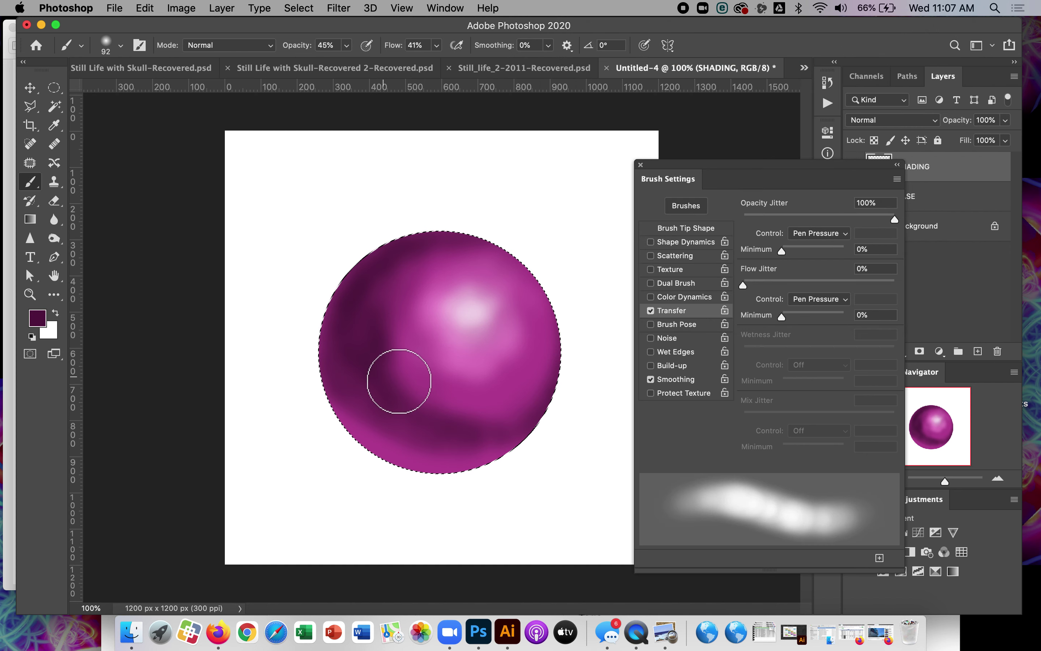
pyautogui.moveTo(400, 377)
pyautogui.mouseDown()
pyautogui.moveTo(430, 402)
pyautogui.moveTo(515, 418)
pyautogui.mouseUp()
pyautogui.moveTo(415, 429); pyautogui.dragTo(527, 438)
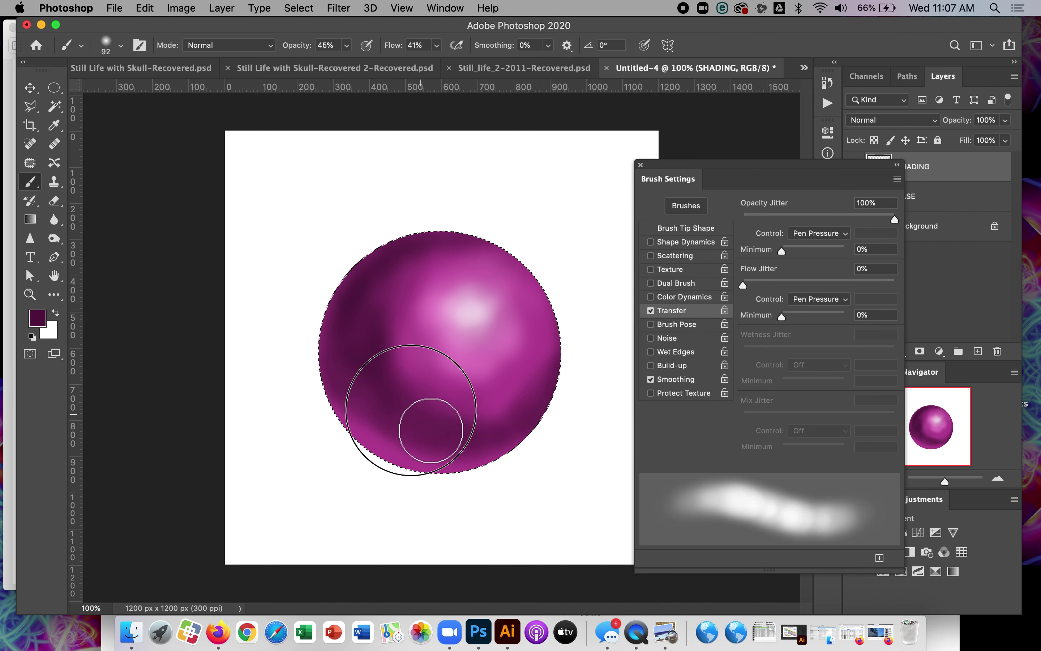
pyautogui.moveTo(430, 430)
pyautogui.mouseDown()
pyautogui.moveTo(402, 295)
pyautogui.moveTo(423, 289)
pyautogui.mouseUp()
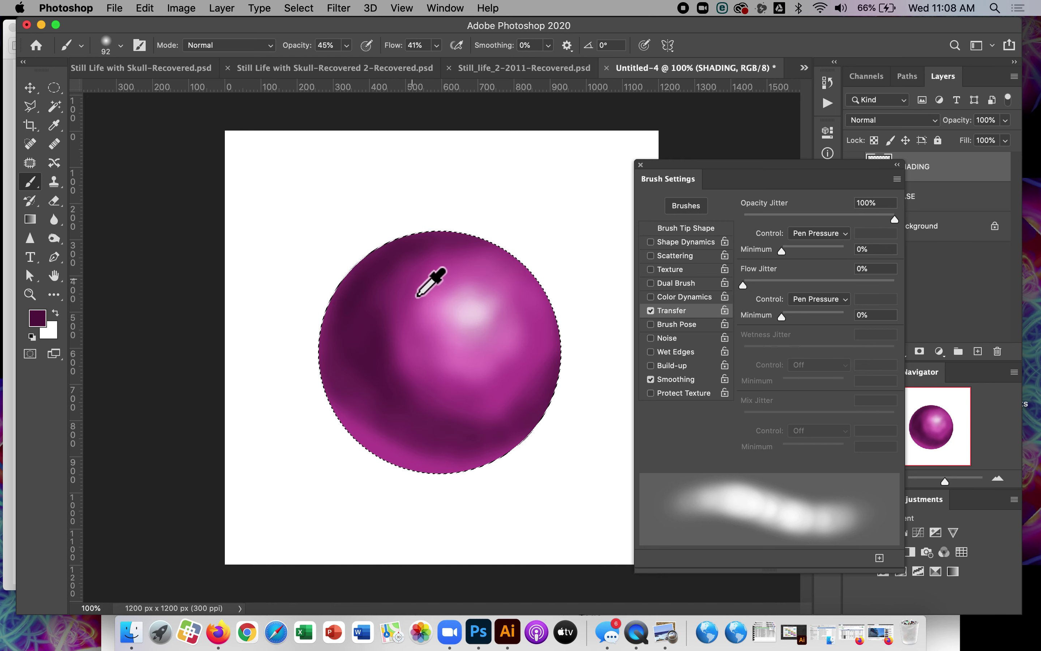
# Sample magenta tones from the sphere and repaint to blend the dark lower shading
pyautogui.moveTo(418, 296)
pyautogui.mouseDown()
pyautogui.moveTo(388, 297)
pyautogui.moveTo(409, 295)
pyautogui.moveTo(404, 319)
pyautogui.moveTo(430, 399)
pyautogui.moveTo(374, 332)
pyautogui.moveTo(477, 432)
pyautogui.mouseUp()
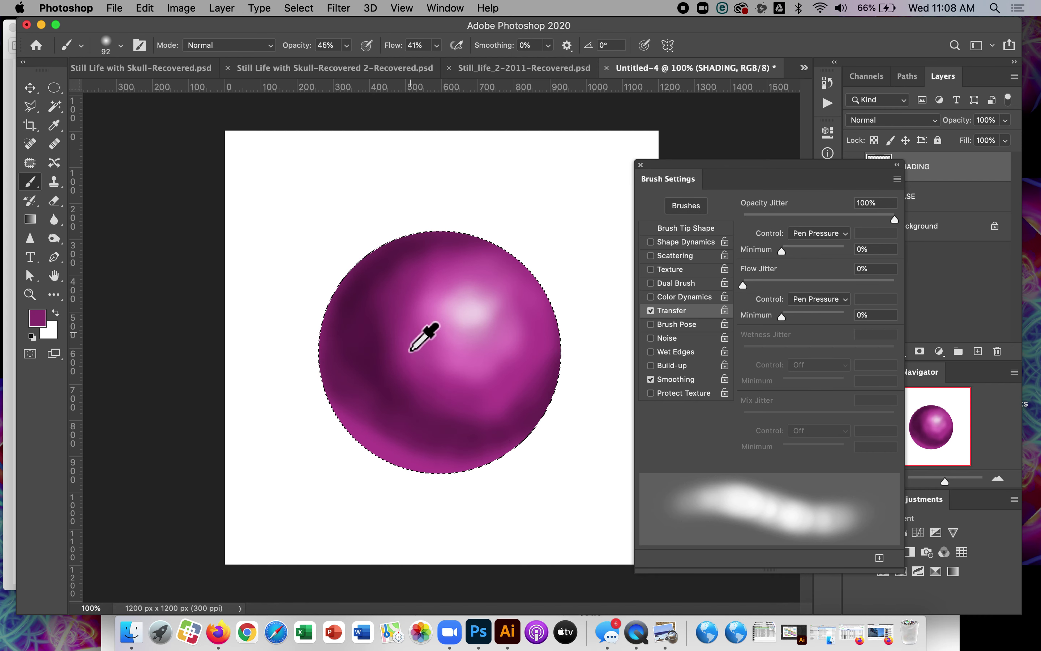
pyautogui.moveTo(411, 350); pyautogui.dragTo(400, 279)
pyautogui.moveTo(448, 425)
pyautogui.mouseDown()
pyautogui.moveTo(400, 353)
pyautogui.moveTo(497, 418)
pyautogui.moveTo(530, 418)
pyautogui.moveTo(539, 298)
pyautogui.moveTo(504, 337)
pyautogui.moveTo(486, 448)
pyautogui.mouseUp()
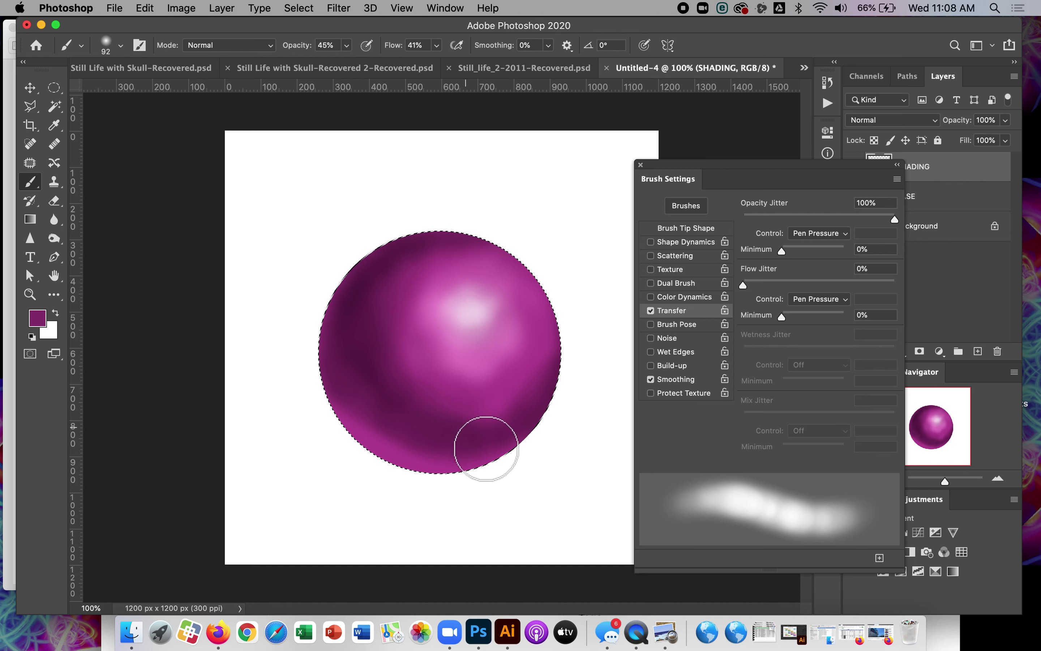
pyautogui.keyDown('alt'); pyautogui.click(449, 417); pyautogui.keyUp('alt')
pyautogui.moveTo(449, 417)
pyautogui.mouseDown()
pyautogui.moveTo(515, 430)
pyautogui.moveTo(502, 434)
pyautogui.moveTo(409, 372)
pyautogui.mouseUp()
pyautogui.keyDown('alt'); pyautogui.click(423, 414); pyautogui.keyUp('alt')
pyautogui.moveTo(423, 413)
pyautogui.mouseDown()
pyautogui.moveTo(420, 365)
pyautogui.moveTo(436, 399)
pyautogui.moveTo(399, 334)
pyautogui.moveTo(453, 365)
pyautogui.moveTo(495, 244)
pyautogui.mouseUp()
pyautogui.keyDown('alt'); pyautogui.click(394, 378); pyautogui.keyUp('alt')
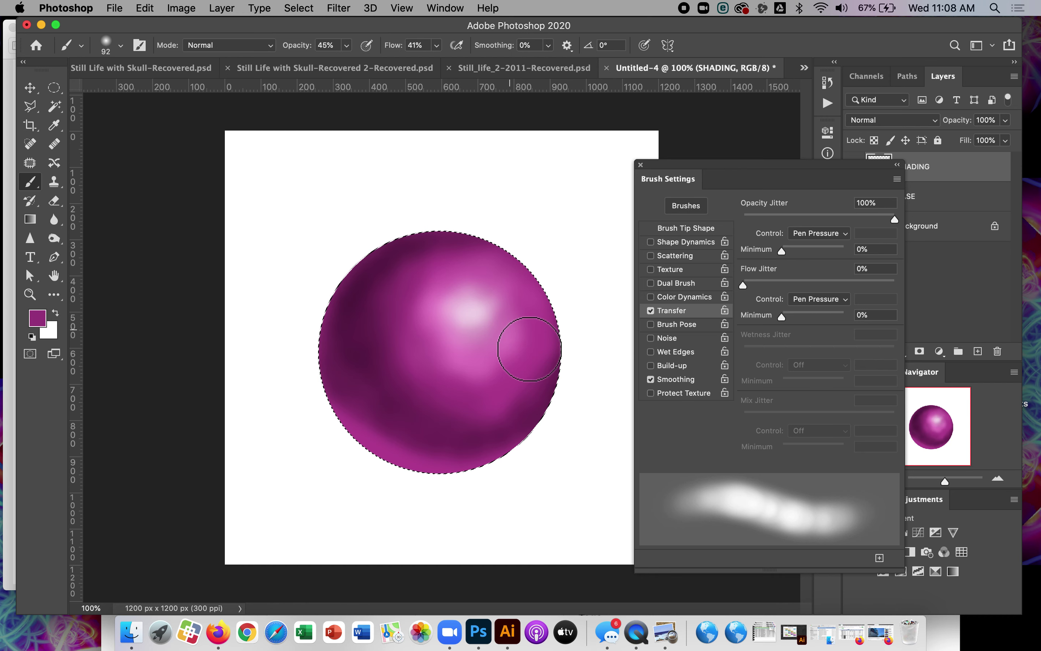
# Shrink the brush from 92 px to 63 px and sample a lighter pink from the sphere
pyautogui.rightClick(566, 258)
pyautogui.moveTo(612, 169); pyautogui.dragTo(599, 170)
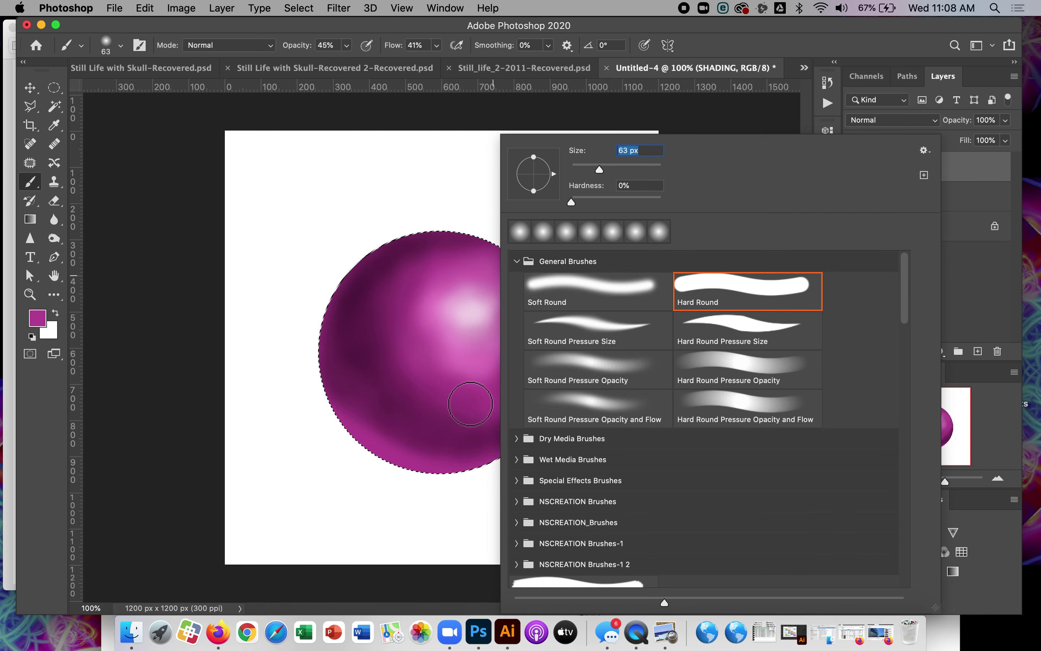
pyautogui.press('Return')
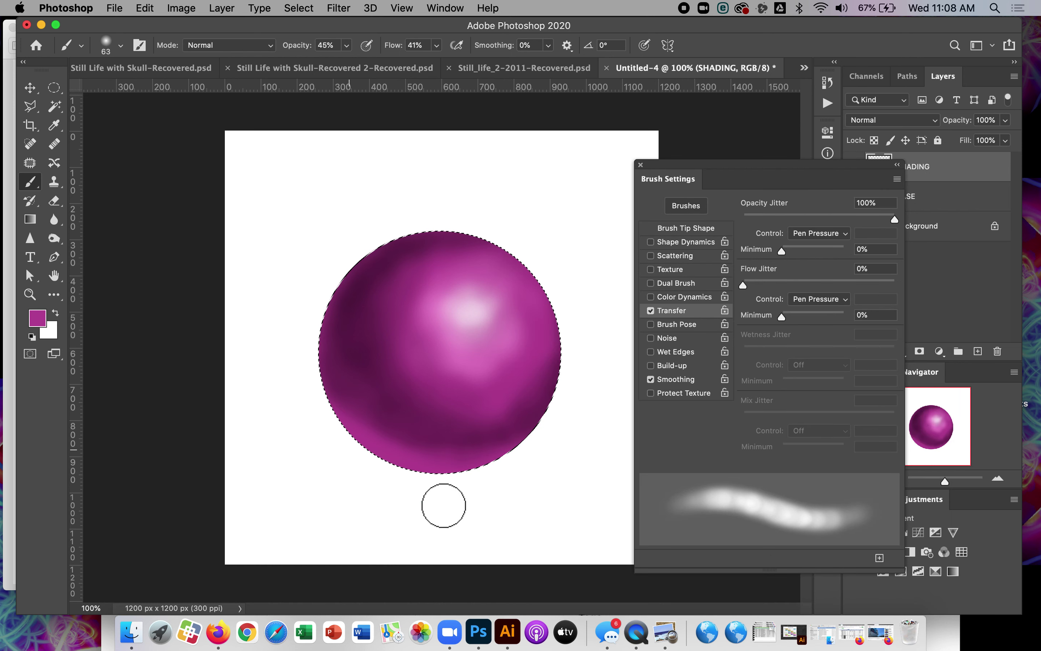
pyautogui.keyDown('alt'); pyautogui.click(501, 319); pyautogui.keyUp('alt')
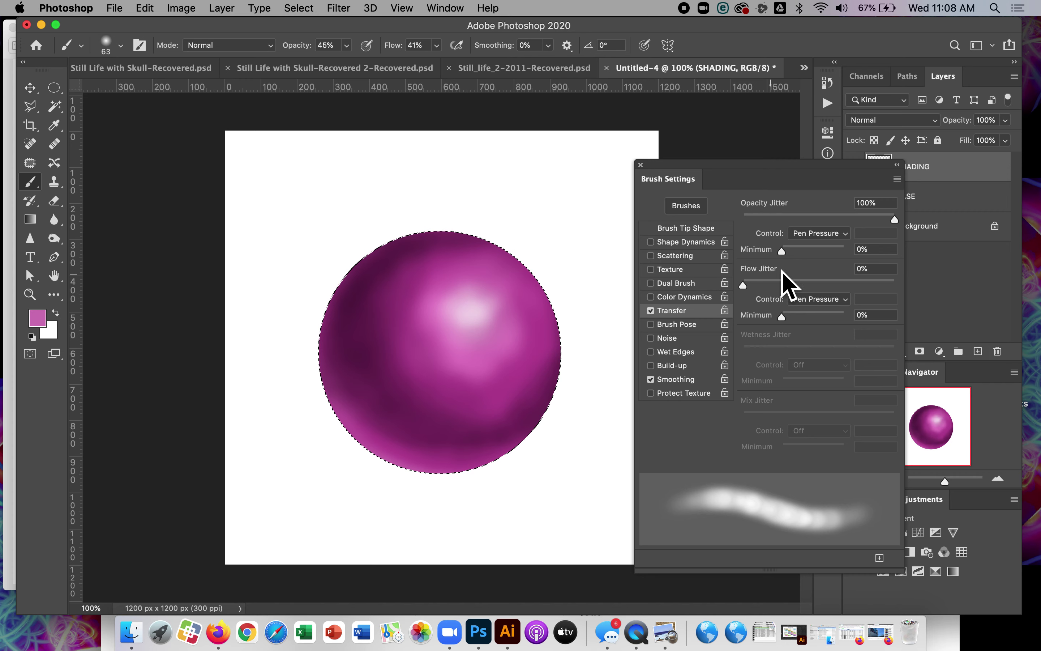
pyautogui.moveTo(680, 179)
pyautogui.mouseDown()
pyautogui.moveTo(692, 197)
pyautogui.moveTo(703, 333)
pyautogui.mouseUp()
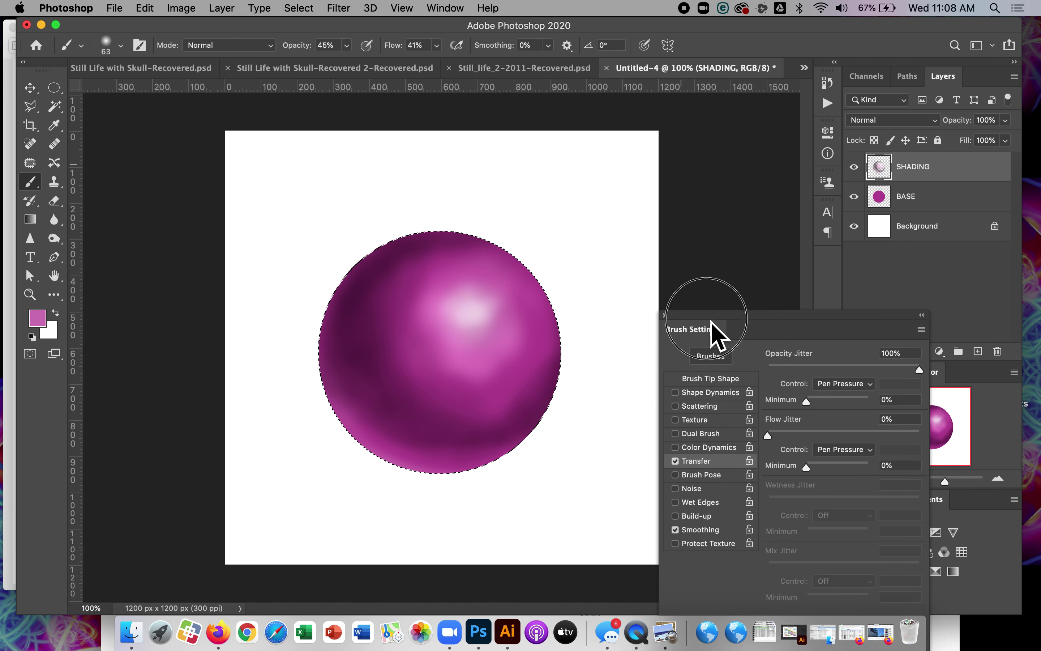
# Add an empty Layer 1 above Background and draw a wide flat ellipse selection across the sphere's base
pyautogui.click(933, 237)
pyautogui.click(978, 351)
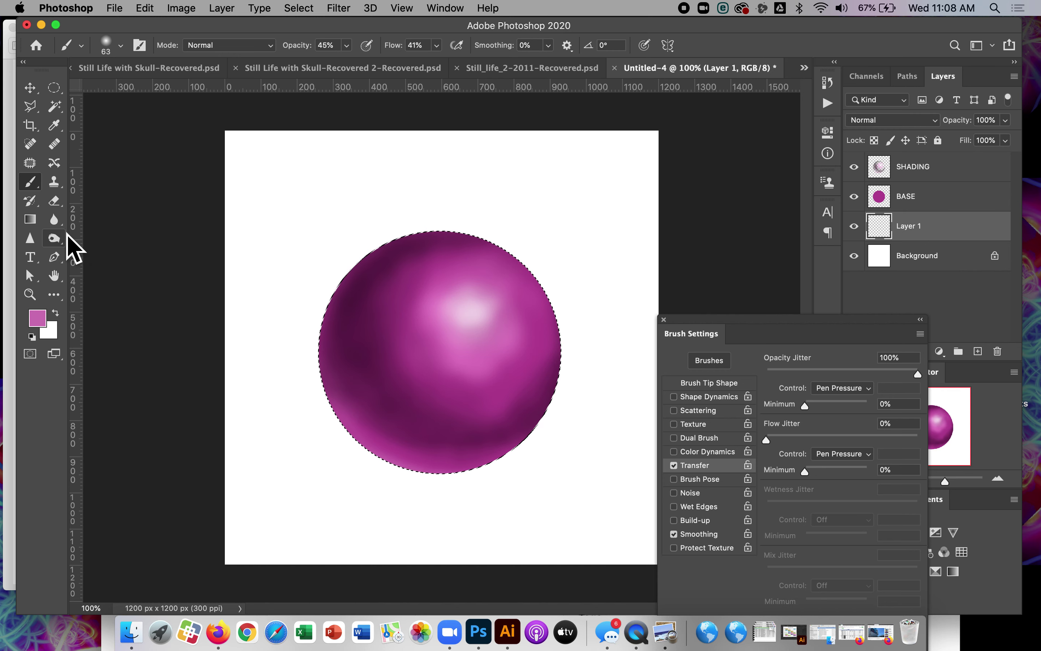
pyautogui.click(54, 88)
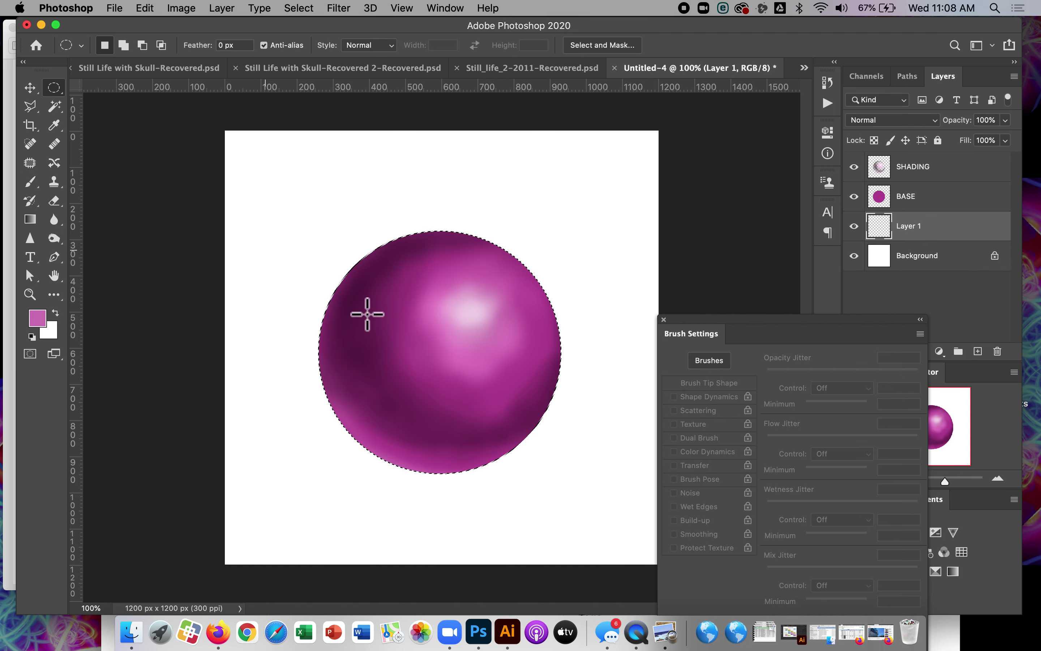
pyautogui.moveTo(249, 346); pyautogui.dragTo(560, 504)
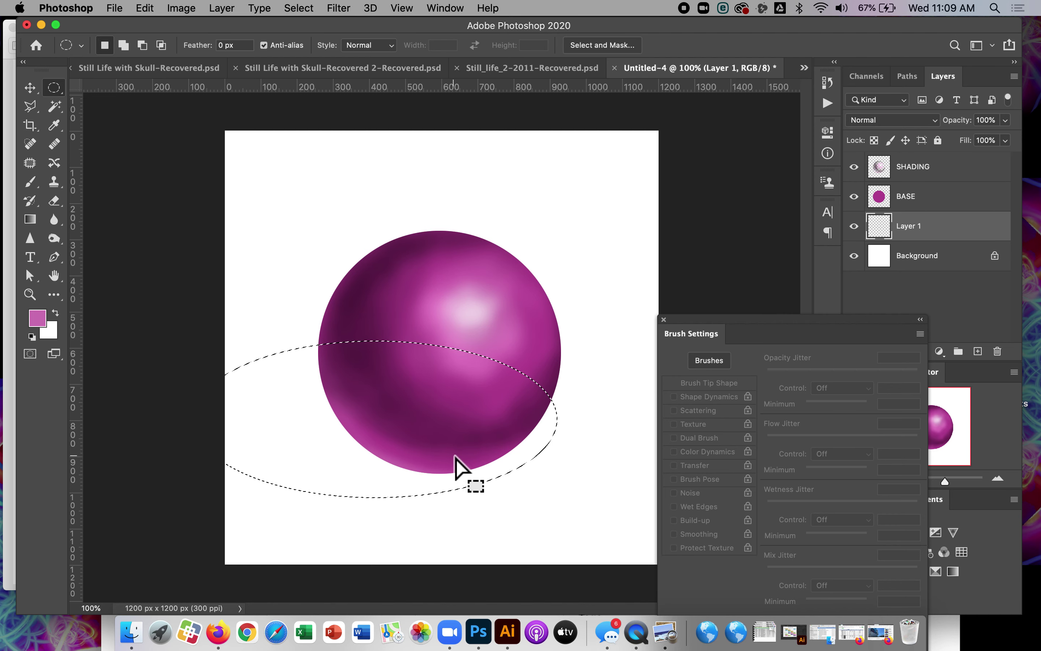
# Feather the elliptical selection by 35 pixels
pyautogui.click(315, 8)
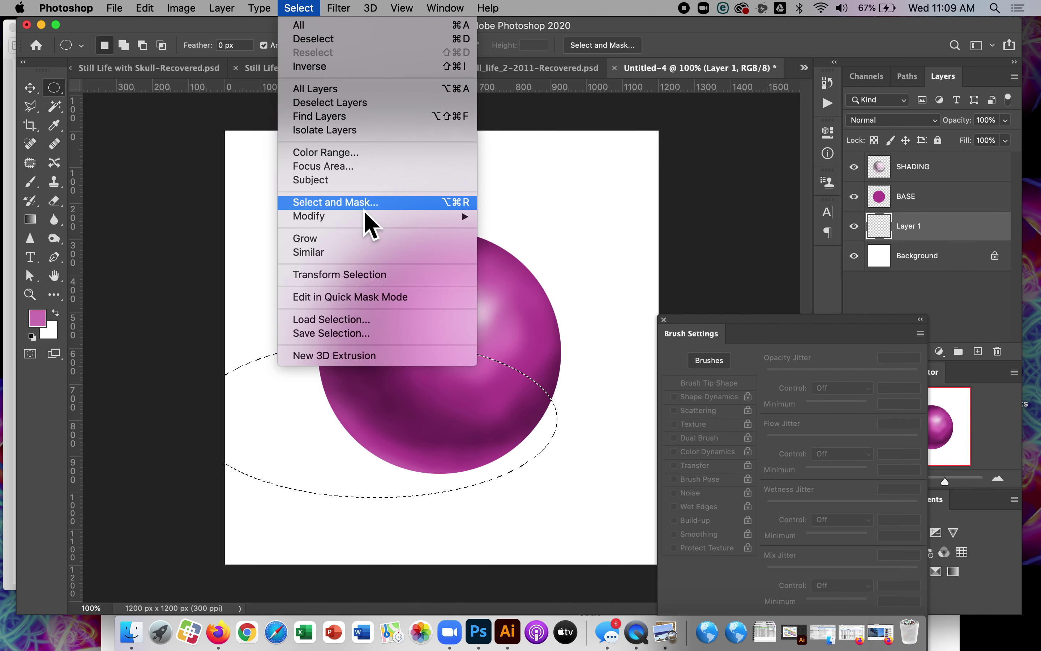
pyautogui.moveTo(364, 216)
pyautogui.click(539, 275)
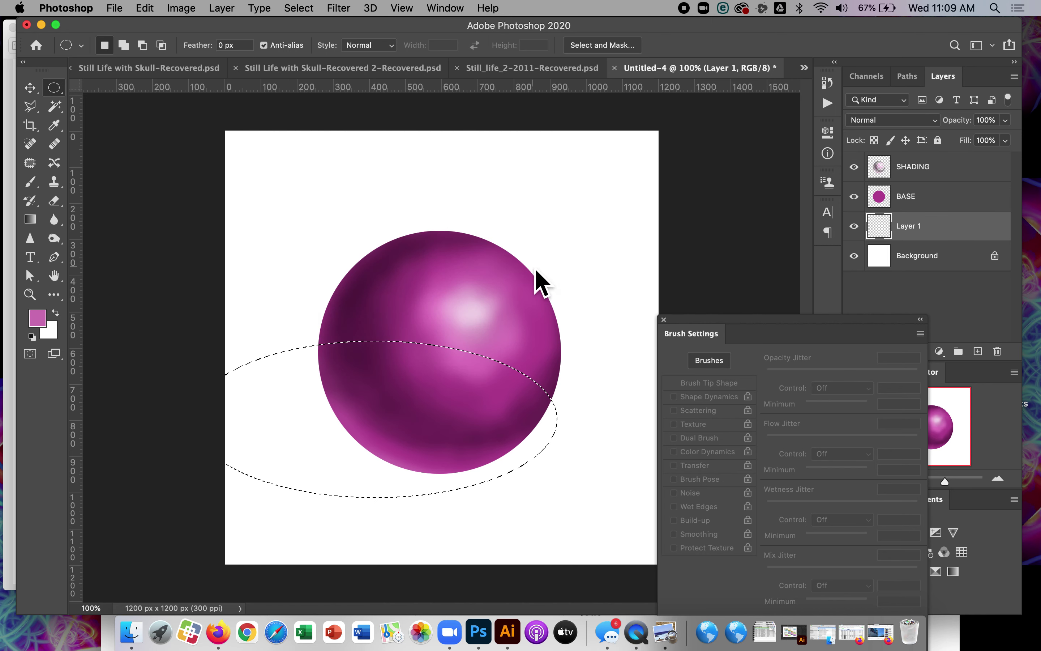
pyautogui.moveTo(715, 37); pyautogui.dragTo(646, 172)
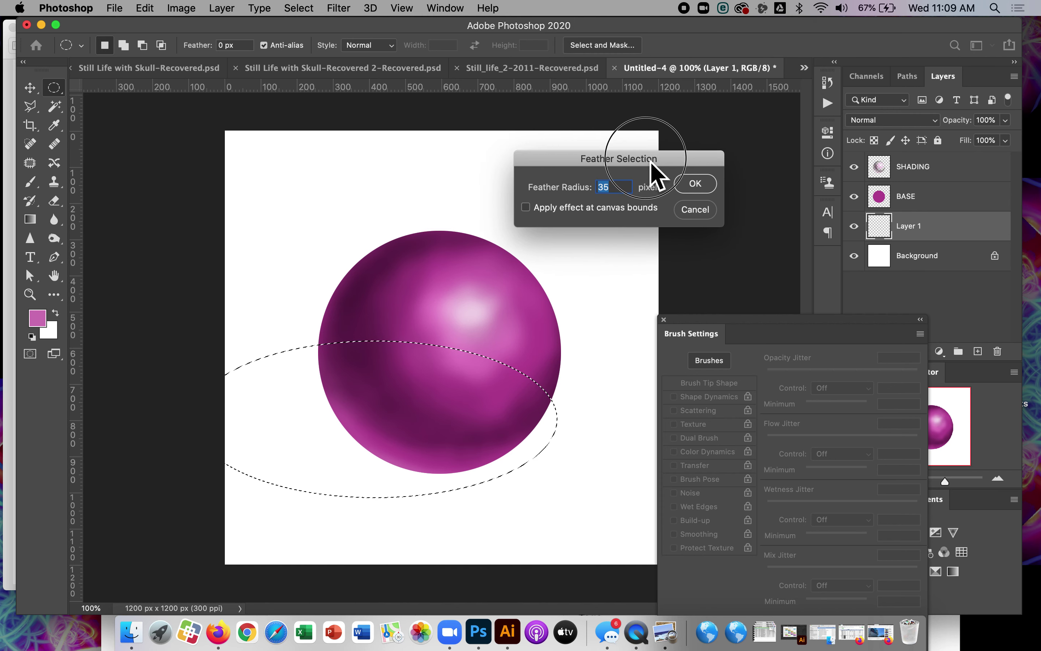
pyautogui.click(698, 185)
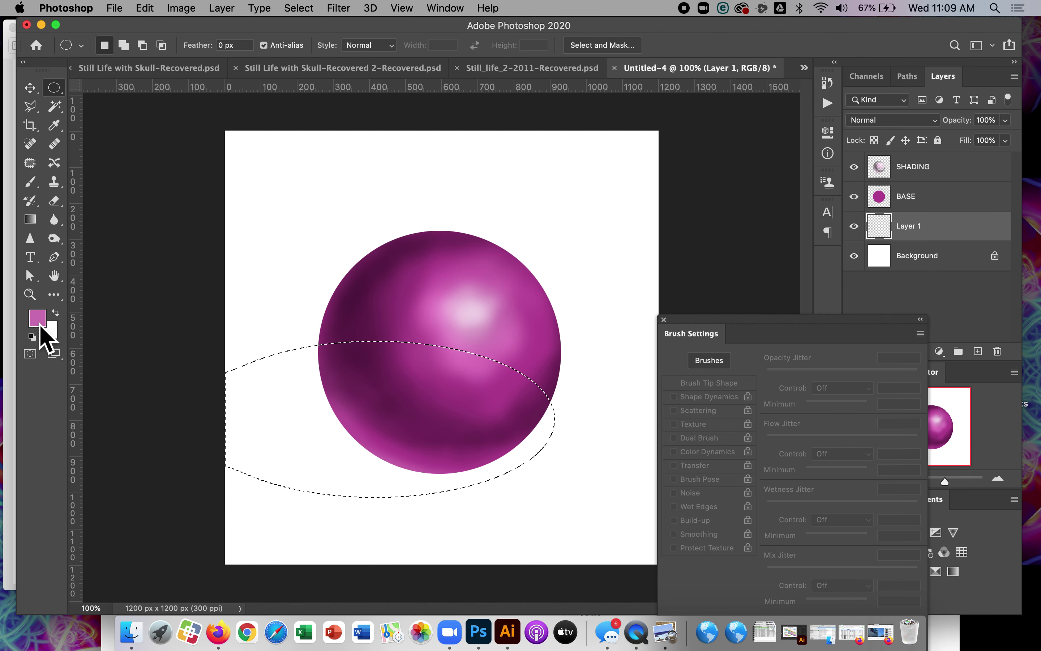
# Set the foreground painting colour to black (000000)
pyautogui.click(40, 325)
pyautogui.moveTo(749, 223); pyautogui.dragTo(779, 272)
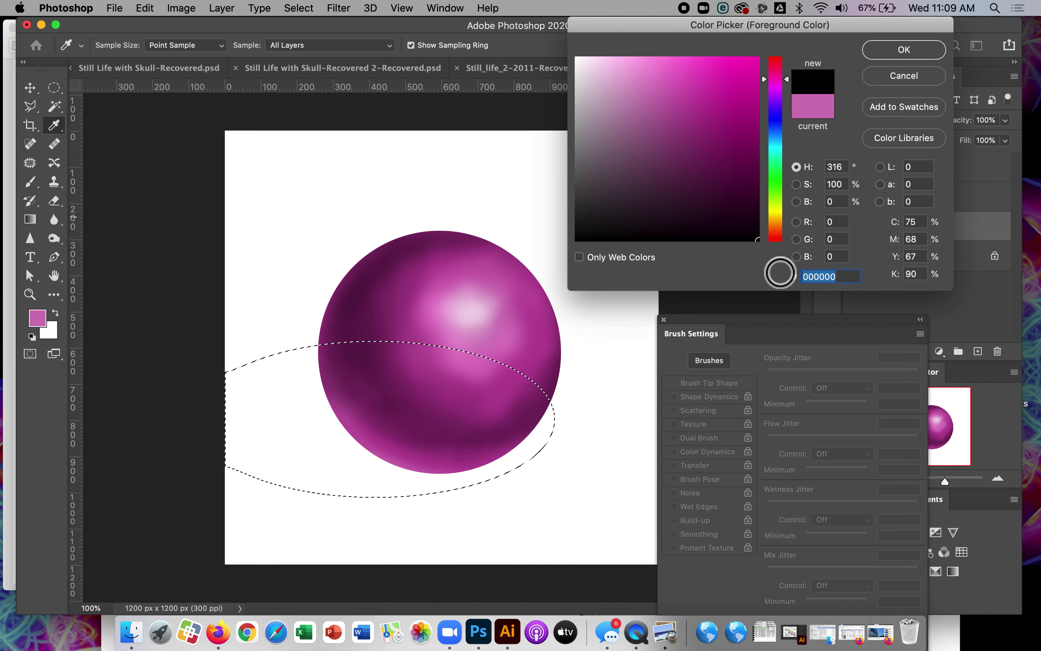
pyautogui.click(903, 50)
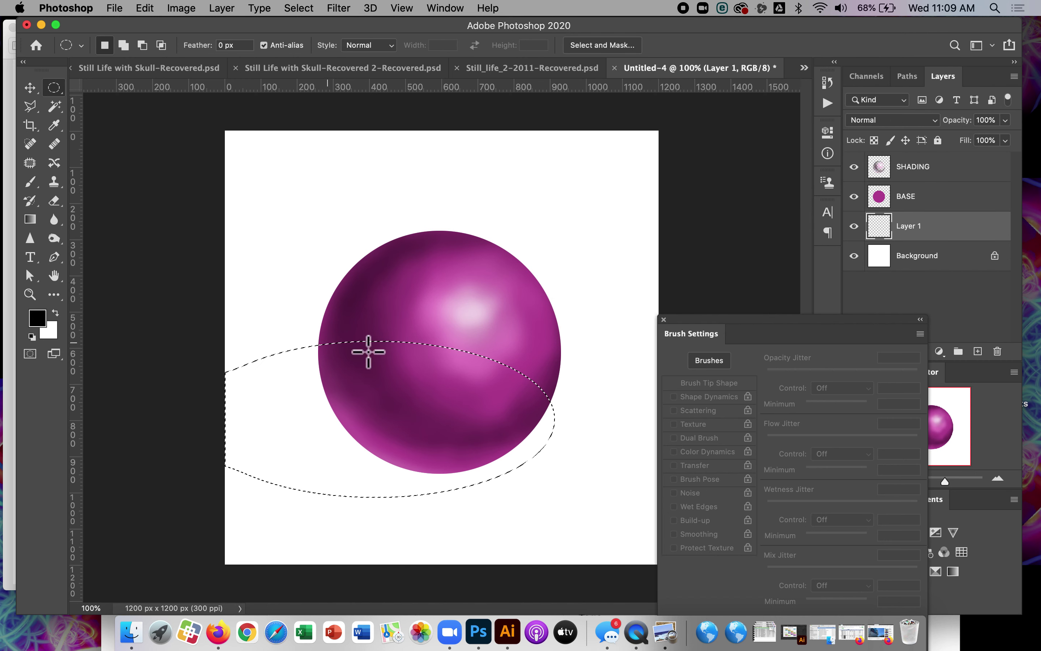
# Paint a soft black shadow under the sphere's lower left and bottom with the Brush tool
pyautogui.click(31, 182)
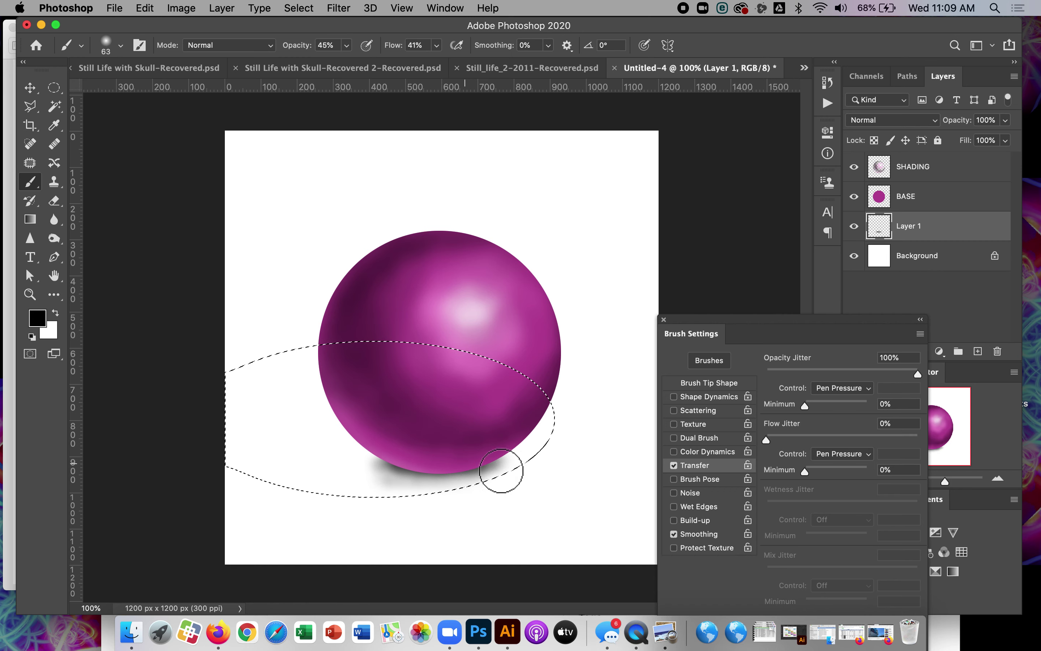
pyautogui.moveTo(396, 473); pyautogui.dragTo(332, 460)
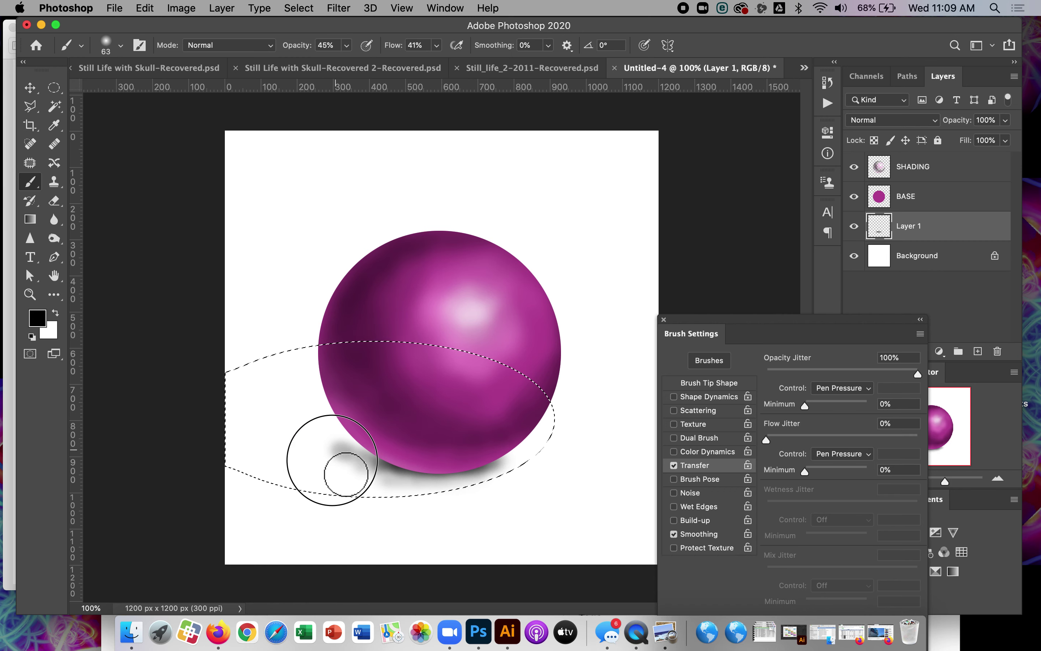
pyautogui.moveTo(425, 472)
pyautogui.mouseDown()
pyautogui.moveTo(368, 469)
pyautogui.moveTo(374, 457)
pyautogui.moveTo(347, 478)
pyautogui.moveTo(380, 483)
pyautogui.moveTo(406, 471)
pyautogui.moveTo(354, 468)
pyautogui.moveTo(412, 463)
pyautogui.moveTo(462, 481)
pyautogui.moveTo(536, 477)
pyautogui.mouseUp()
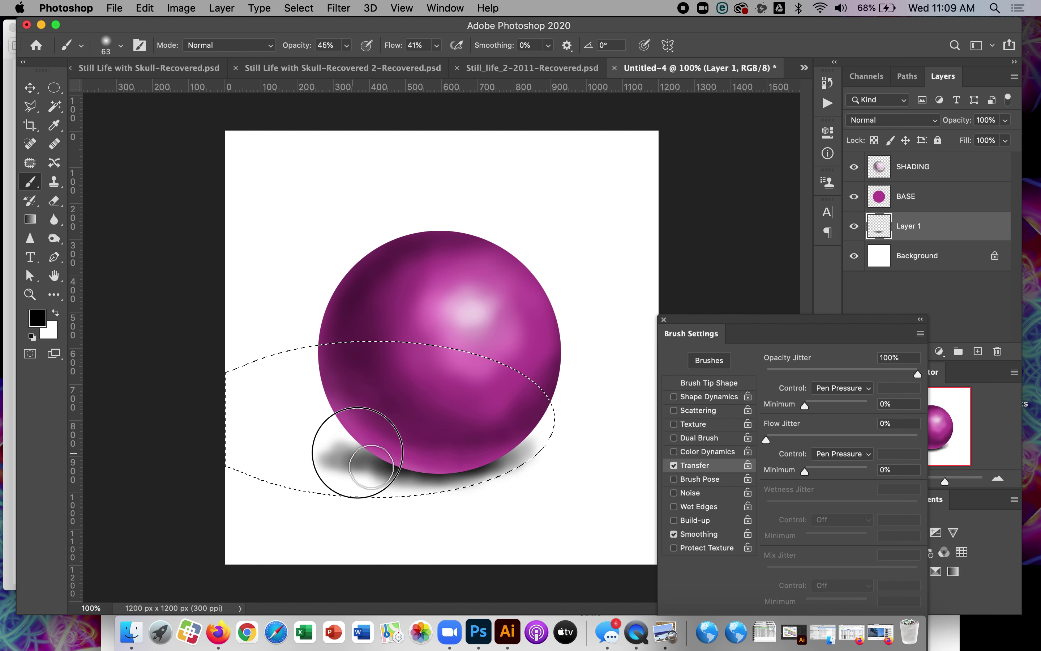
# Enlarge the brush to 137 px and spread the soft shadow out left of the sphere
pyautogui.rightClick(355, 400)
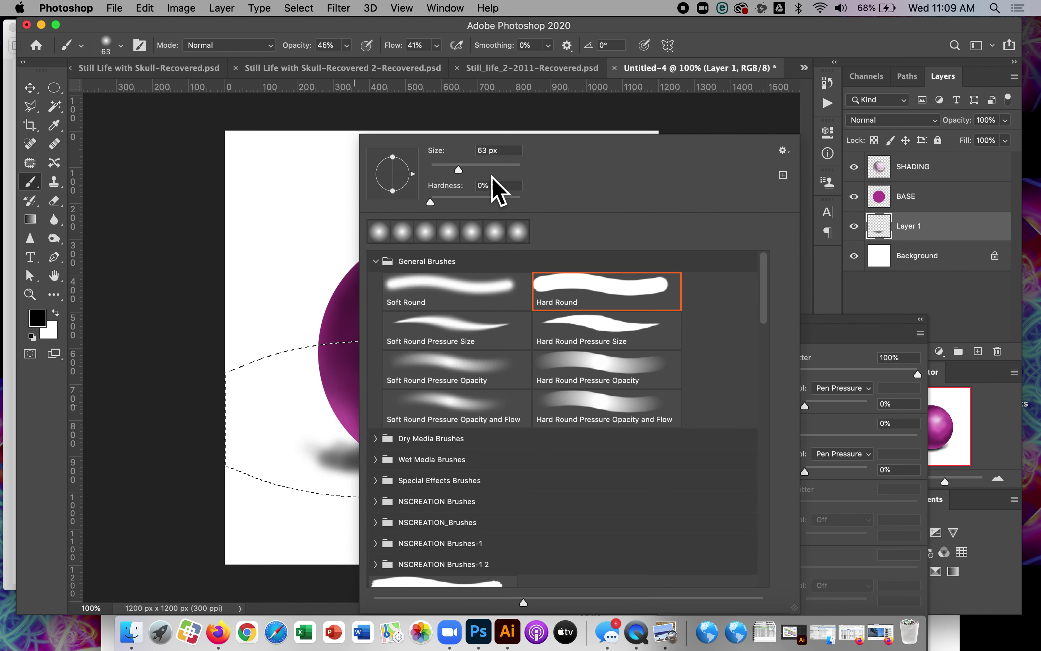
pyautogui.moveTo(493, 185)
pyautogui.mouseDown()
pyautogui.moveTo(481, 172)
pyautogui.moveTo(495, 186)
pyautogui.mouseUp()
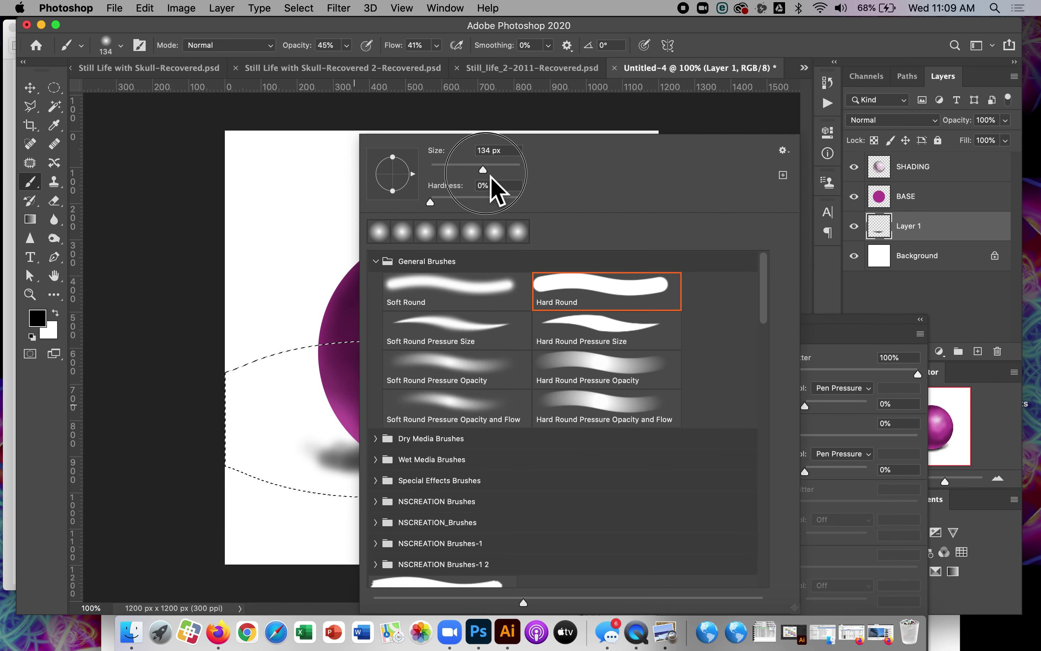
pyautogui.click(333, 451)
pyautogui.moveTo(348, 430)
pyautogui.mouseDown()
pyautogui.moveTo(267, 431)
pyautogui.moveTo(311, 441)
pyautogui.moveTo(283, 462)
pyautogui.moveTo(330, 451)
pyautogui.moveTo(316, 438)
pyautogui.moveTo(296, 441)
pyautogui.moveTo(329, 446)
pyautogui.moveTo(283, 455)
pyautogui.moveTo(270, 430)
pyautogui.moveTo(344, 436)
pyautogui.moveTo(345, 424)
pyautogui.moveTo(257, 445)
pyautogui.moveTo(345, 463)
pyautogui.moveTo(444, 448)
pyautogui.moveTo(350, 451)
pyautogui.moveTo(502, 445)
pyautogui.moveTo(341, 466)
pyautogui.moveTo(371, 428)
pyautogui.moveTo(437, 459)
pyautogui.moveTo(273, 444)
pyautogui.moveTo(333, 408)
pyautogui.moveTo(378, 461)
pyautogui.moveTo(283, 474)
pyautogui.moveTo(320, 460)
pyautogui.moveTo(379, 472)
pyautogui.moveTo(498, 437)
pyautogui.moveTo(527, 442)
pyautogui.moveTo(584, 410)
pyautogui.moveTo(361, 432)
pyautogui.moveTo(360, 387)
pyautogui.moveTo(406, 418)
pyautogui.moveTo(349, 442)
pyautogui.moveTo(360, 432)
pyautogui.moveTo(323, 409)
pyautogui.moveTo(339, 441)
pyautogui.moveTo(270, 433)
pyautogui.moveTo(353, 459)
pyautogui.moveTo(393, 456)
pyautogui.moveTo(540, 387)
pyautogui.moveTo(517, 432)
pyautogui.moveTo(492, 446)
pyautogui.moveTo(435, 427)
pyautogui.mouseUp()
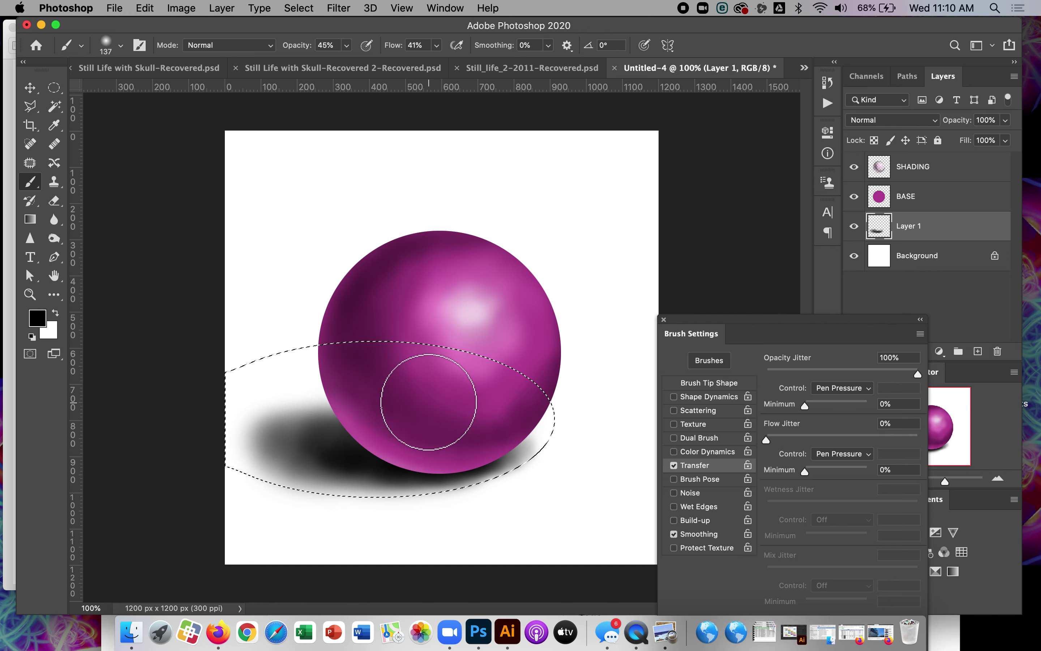
pyautogui.press('super+minus')
# Zoom out to 50%, restore the ellipse selection, and darken the shadow under the sphere's right side
pyautogui.press('super+d')
pyautogui.press('super+minus')
pyautogui.press('super+shift+d')
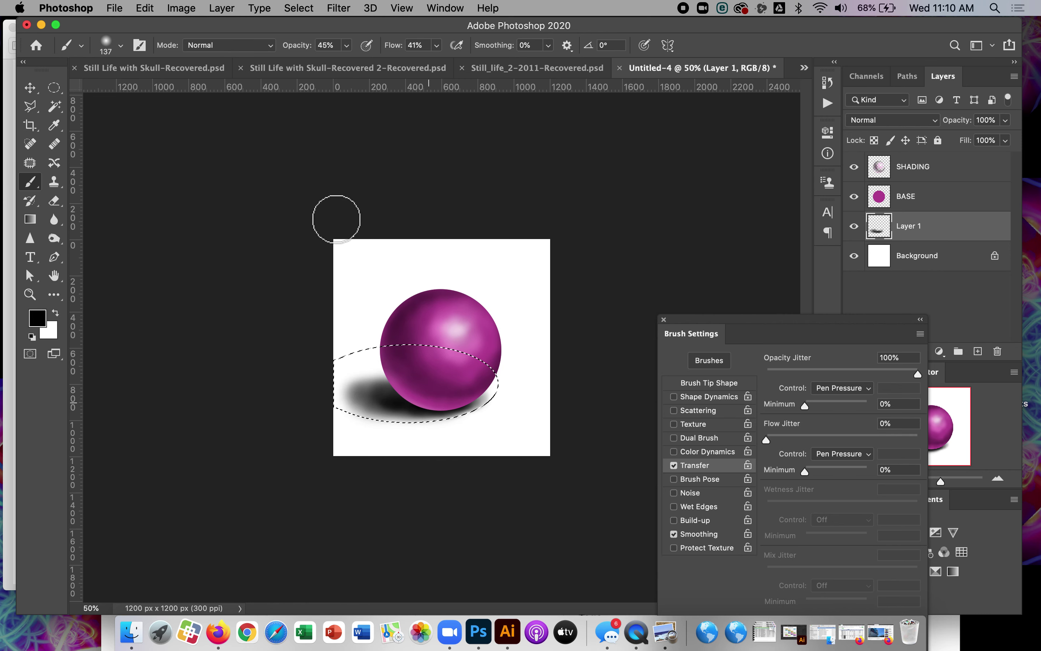
pyautogui.moveTo(371, 402); pyautogui.dragTo(392, 398)
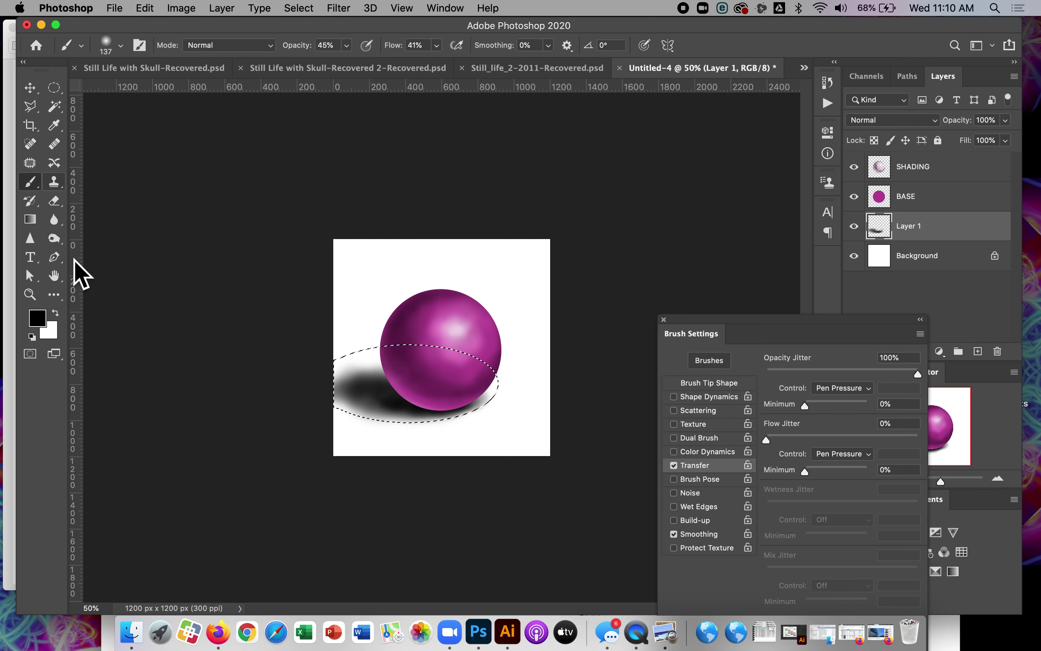
# Switch to white, deselect, and brush white to fade the shadow's left end into the canvas
pyautogui.click(56, 313)
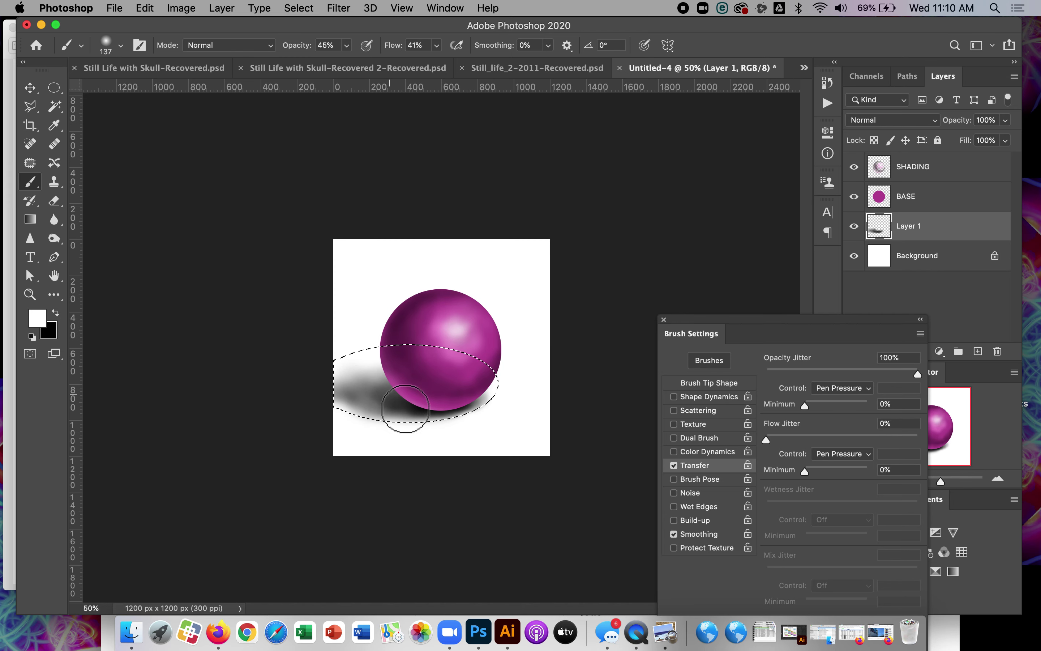
pyautogui.press('super+d')
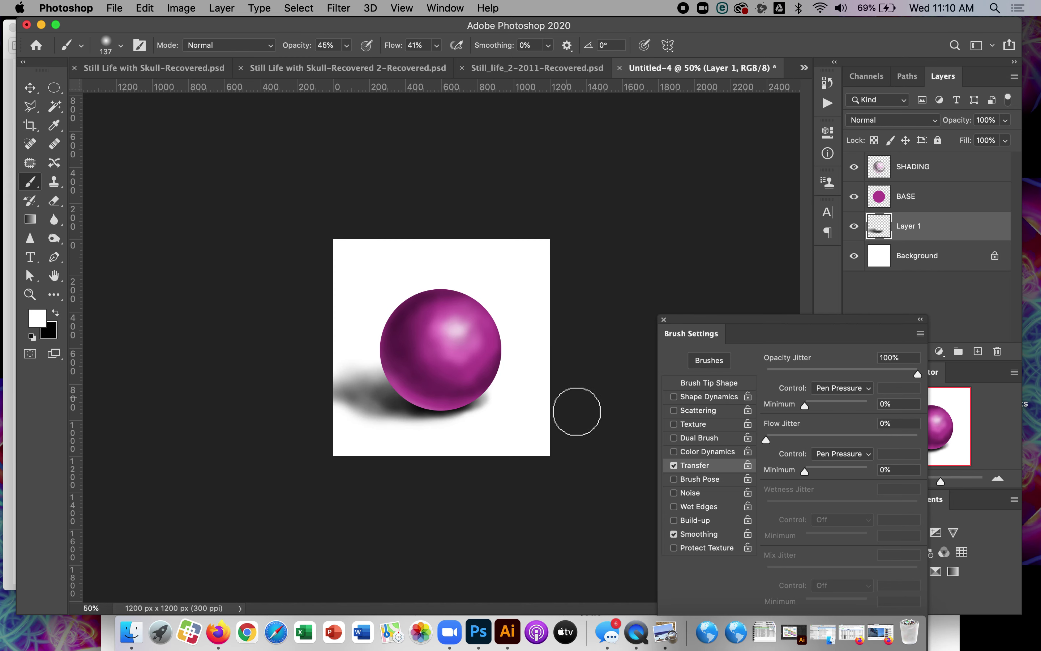
pyautogui.moveTo(405, 384)
pyautogui.mouseDown()
pyautogui.moveTo(344, 384)
pyautogui.moveTo(360, 414)
pyautogui.moveTo(349, 390)
pyautogui.moveTo(390, 385)
pyautogui.moveTo(378, 366)
pyautogui.moveTo(364, 400)
pyautogui.mouseUp()
pyautogui.moveTo(433, 437)
pyautogui.mouseDown()
pyautogui.moveTo(498, 411)
pyautogui.moveTo(499, 429)
pyautogui.moveTo(391, 443)
pyautogui.moveTo(425, 445)
pyautogui.moveTo(348, 399)
pyautogui.mouseUp()
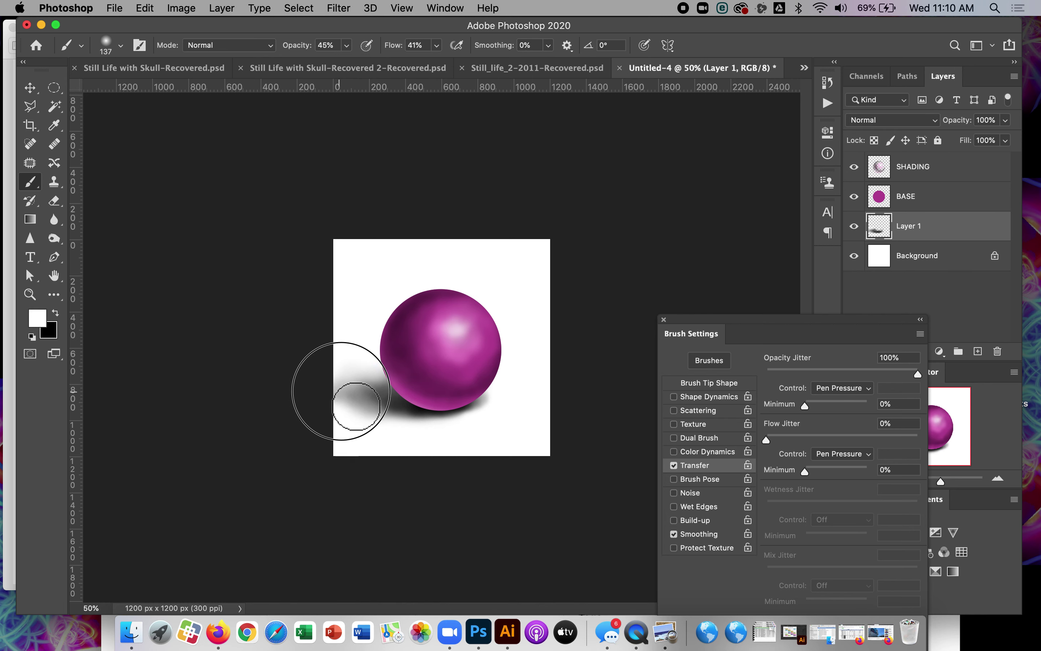